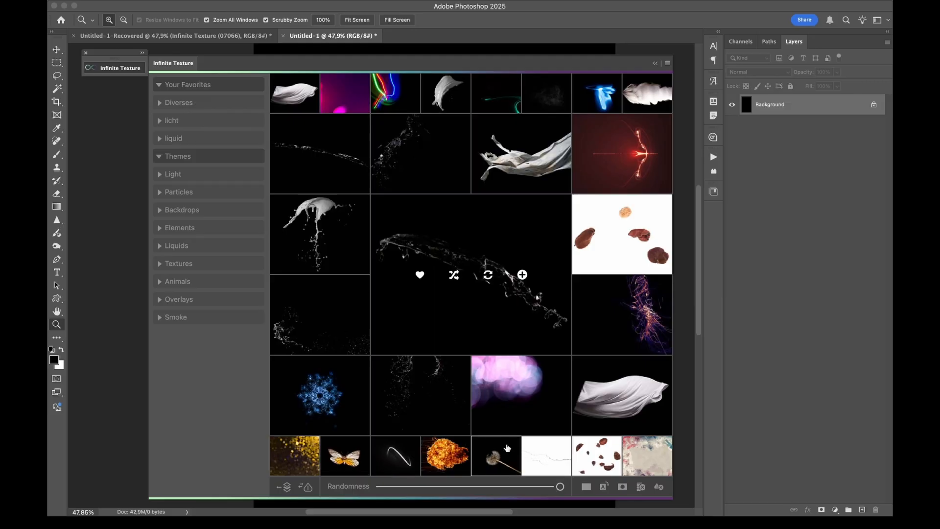
# Browse light-streak textures by picking a curved streak, switching to a looped one, and lowering Randomness to the minimum for closely similar matches
pyautogui.click(402, 458)
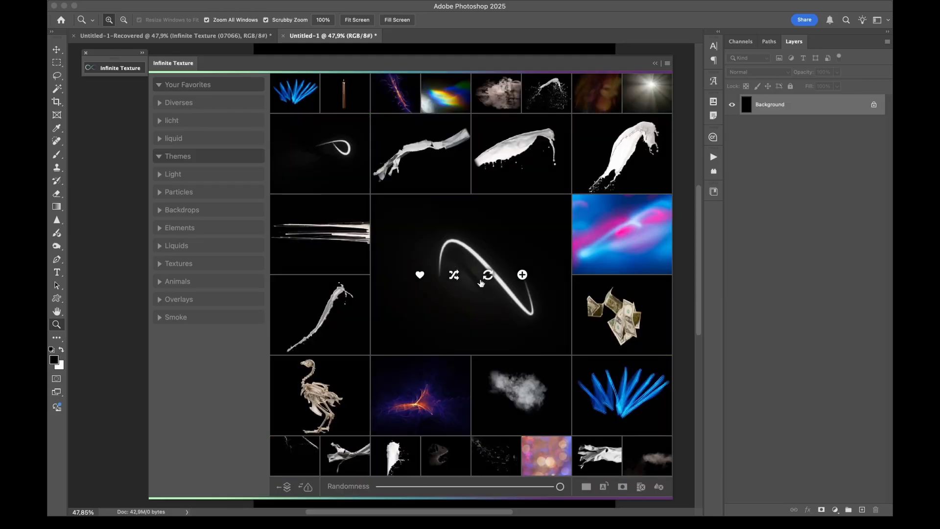
pyautogui.click(344, 158)
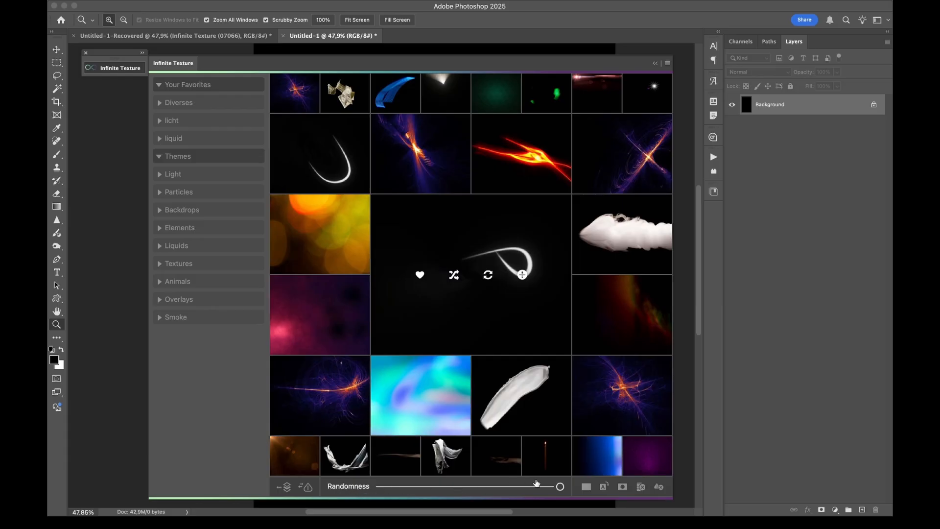
pyautogui.moveTo(559, 487); pyautogui.dragTo(472, 487)
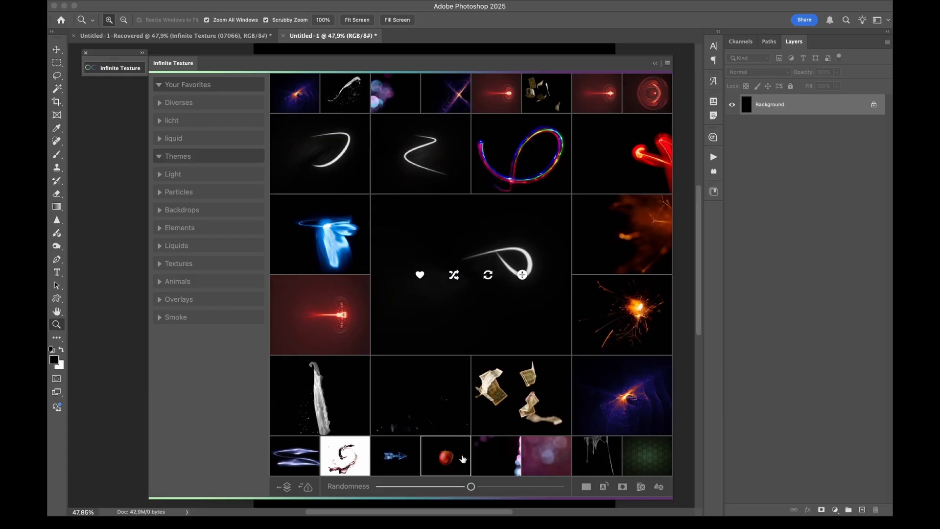
pyautogui.moveTo(471, 486); pyautogui.dragTo(352, 491)
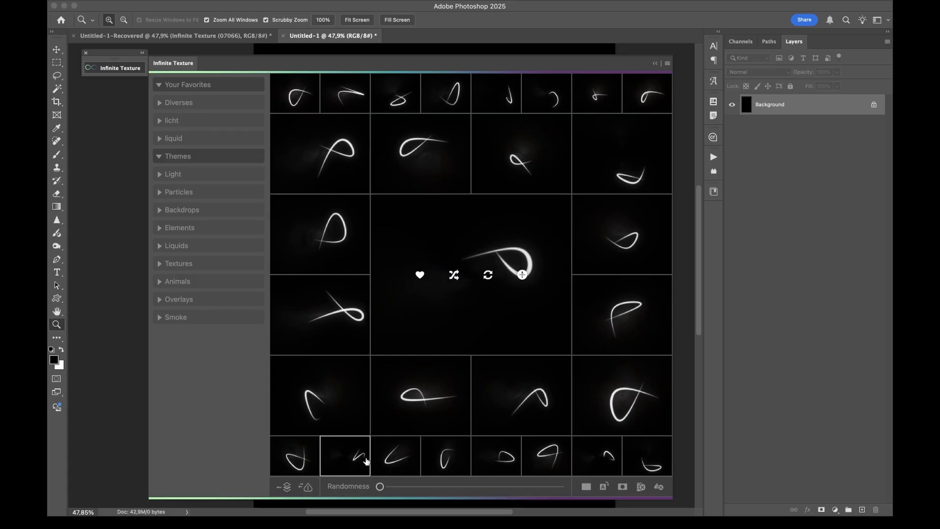
# Select the V-shaped white light streak as the reference texture and raise Randomness to nearly the maximum for more varied suggestions
pyautogui.click(394, 465)
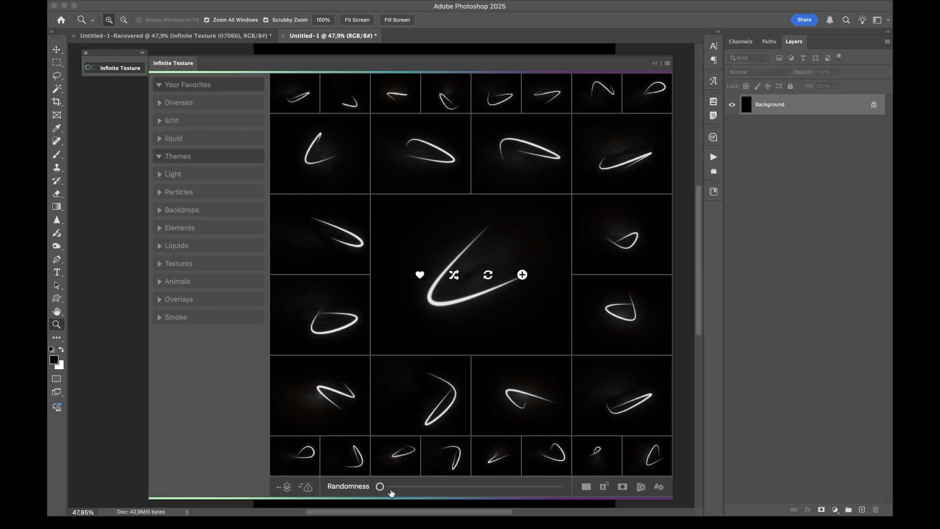
pyautogui.moveTo(380, 487); pyautogui.dragTo(433, 488)
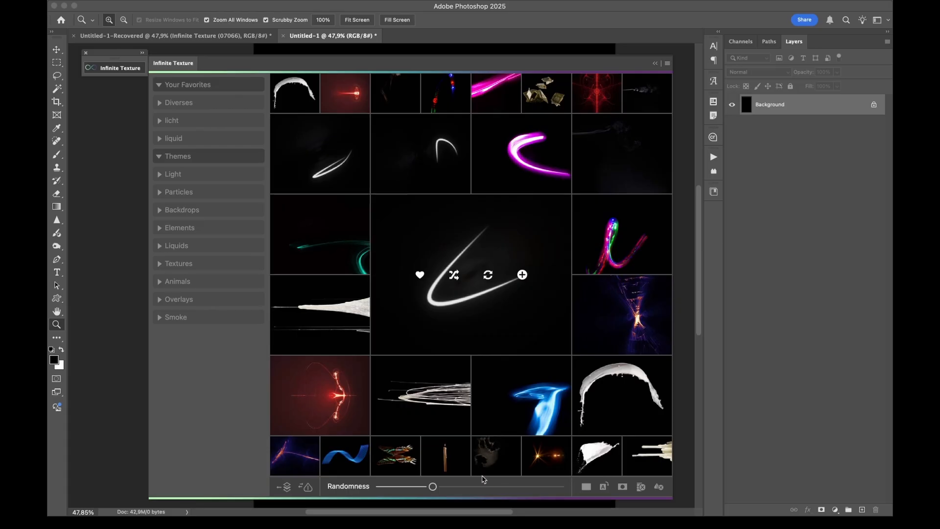
pyautogui.moveTo(479, 488); pyautogui.dragTo(540, 486)
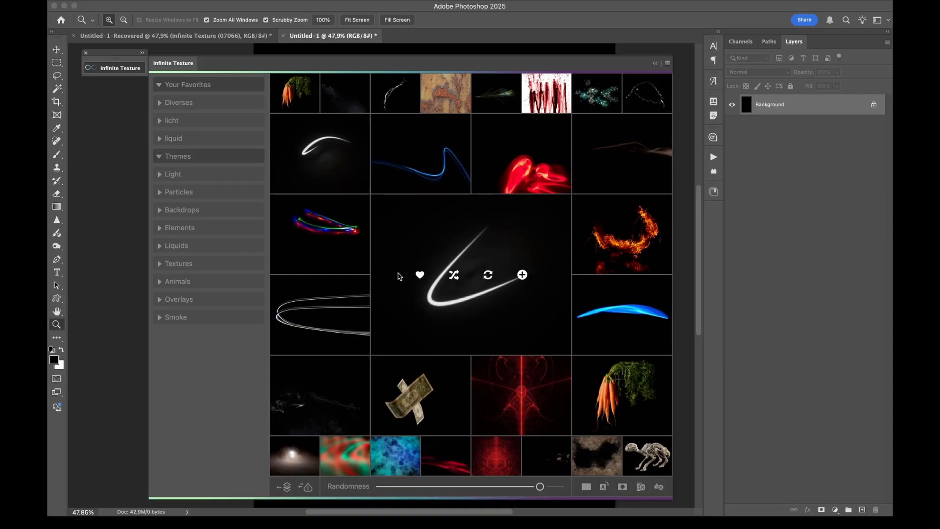
# Choose the curved fire texture, lower Randomness to the minimum, and add the fire texture to the document as a layer
pyautogui.click(635, 249)
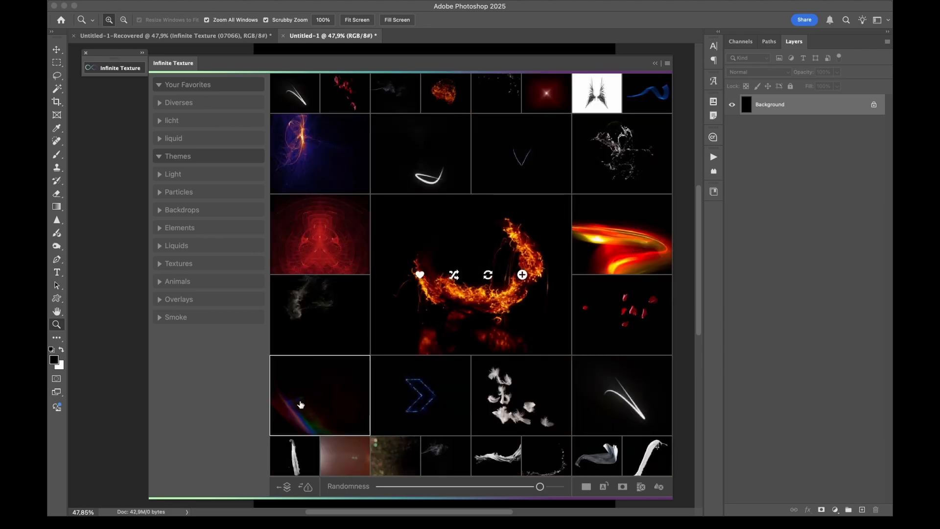
pyautogui.moveTo(540, 486); pyautogui.dragTo(396, 486)
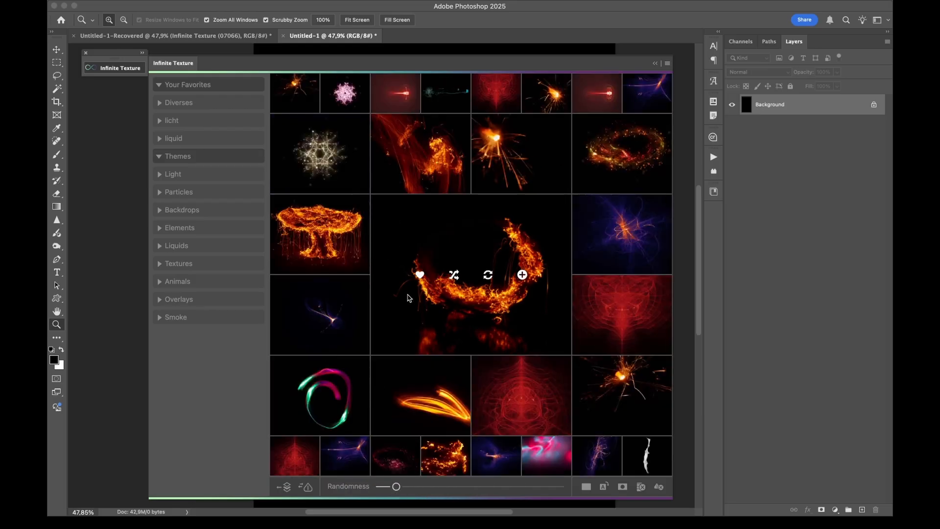
pyautogui.moveTo(396, 487); pyautogui.dragTo(379, 486)
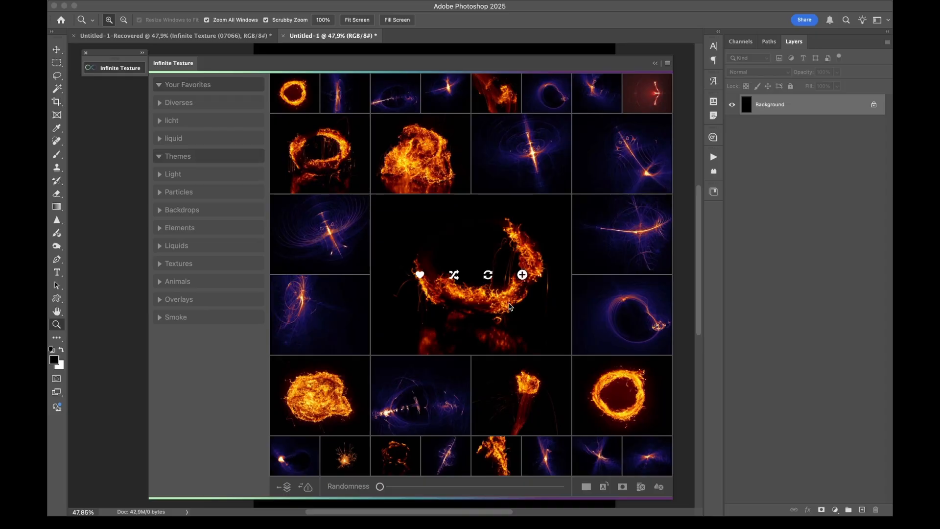
pyautogui.click(522, 275)
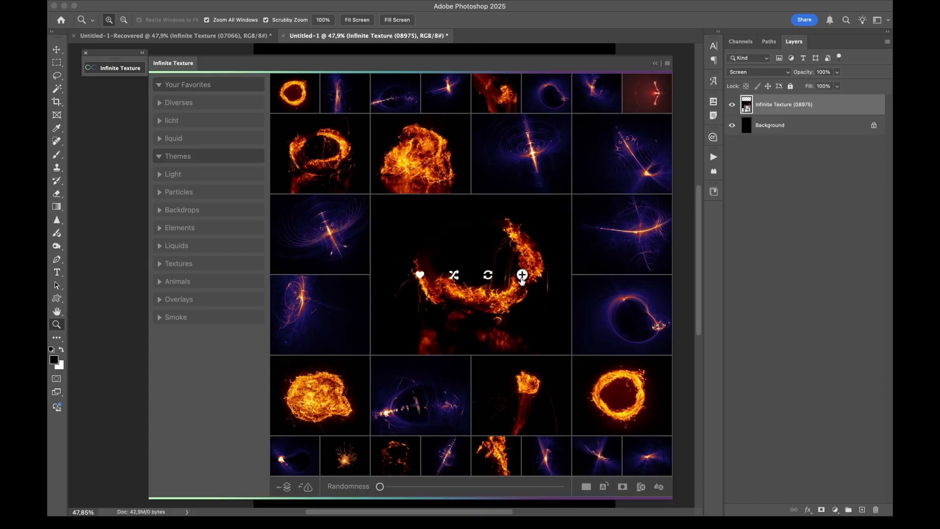
# Collapse the texture library and examine the fine detail of the fire texture up close on the canvas
pyautogui.click(132, 67)
pyautogui.rightClick(480, 299)
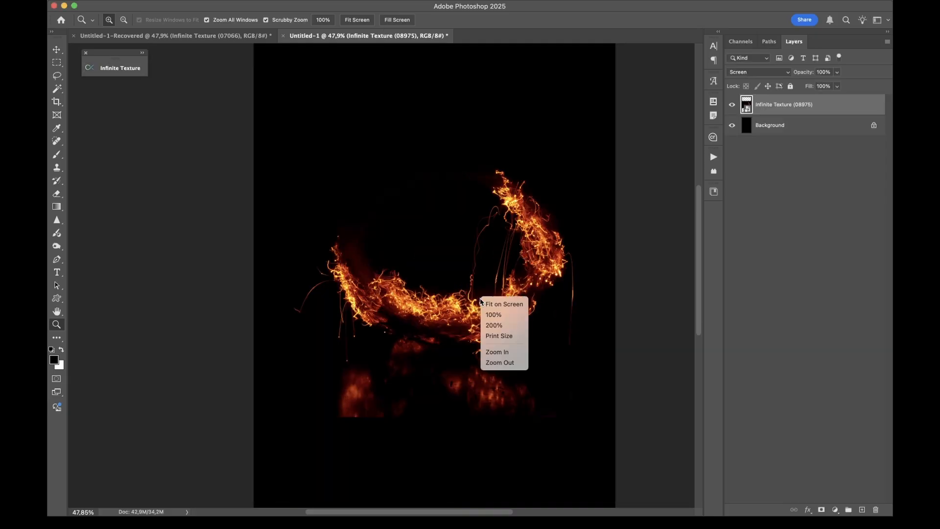
pyautogui.press('Escape')
pyautogui.moveTo(494, 317); pyautogui.dragTo(492, 314)
pyautogui.scroll(1, 492, 314)
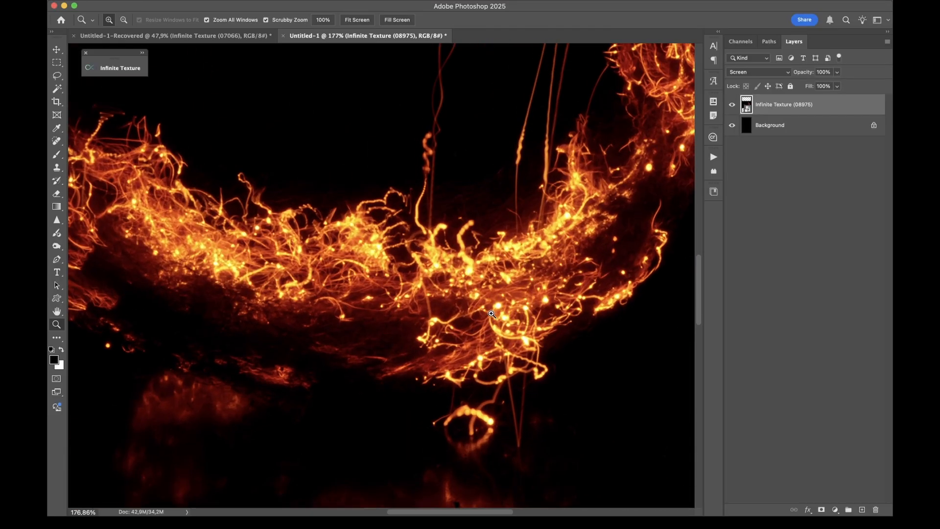
pyautogui.scroll(6, 492, 314)
pyautogui.hscroll(3, 492, 314)
pyautogui.scroll(-4, 492, 315)
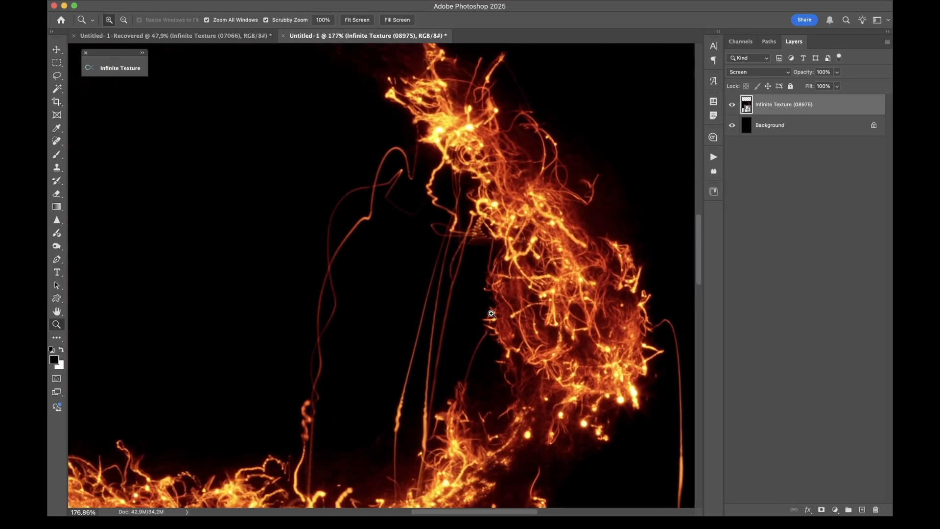
pyautogui.hscroll(-3, 491, 314)
pyautogui.scroll(-4, 491, 317)
pyautogui.scroll(-6, 490, 318)
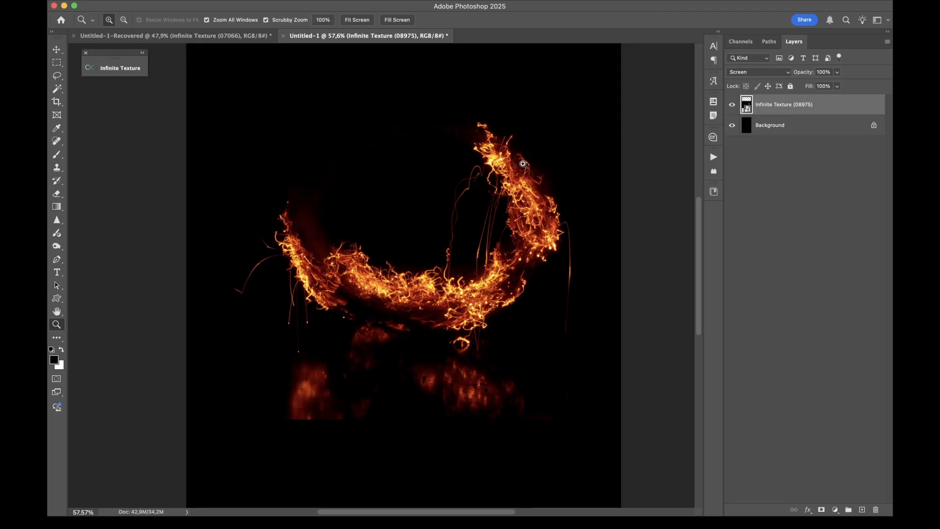
# Add a dark blue #120055 Solid Color fill layer and place it beneath the fire texture layer
pyautogui.click(836, 510)
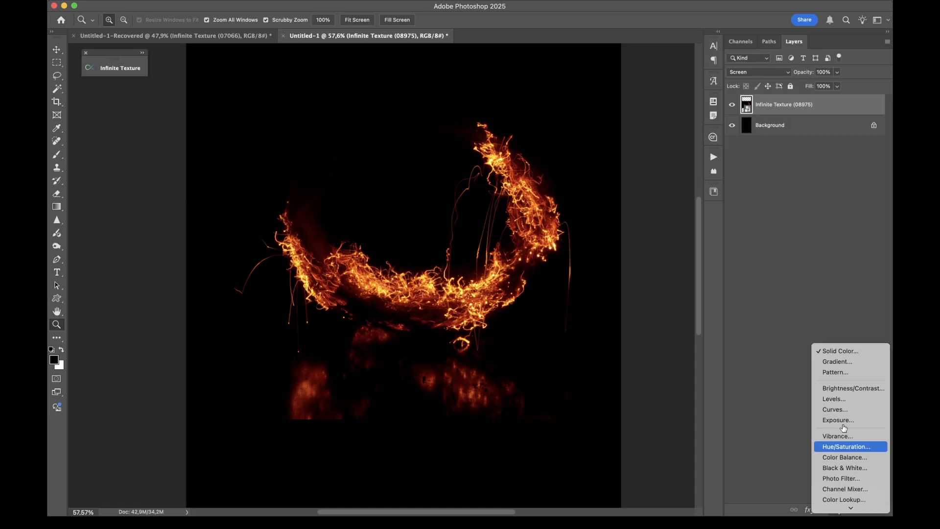
pyautogui.click(846, 351)
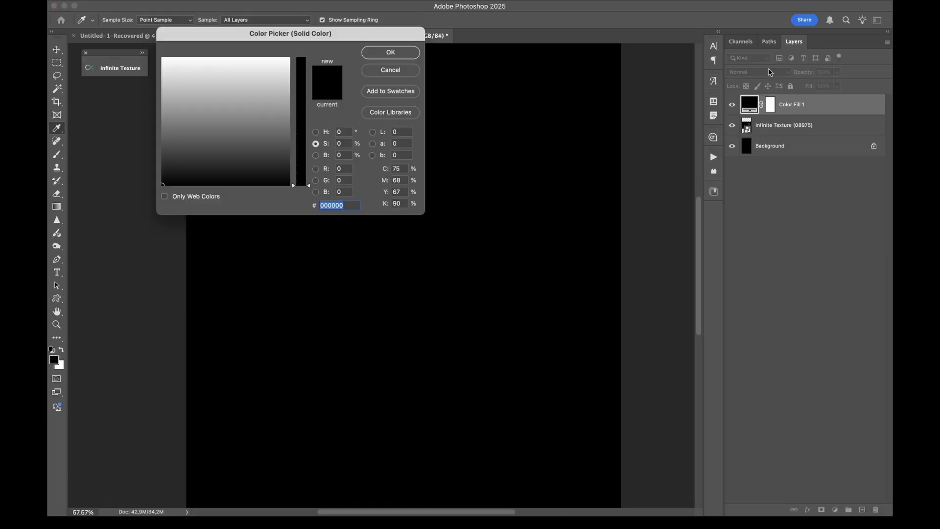
pyautogui.click(258, 94)
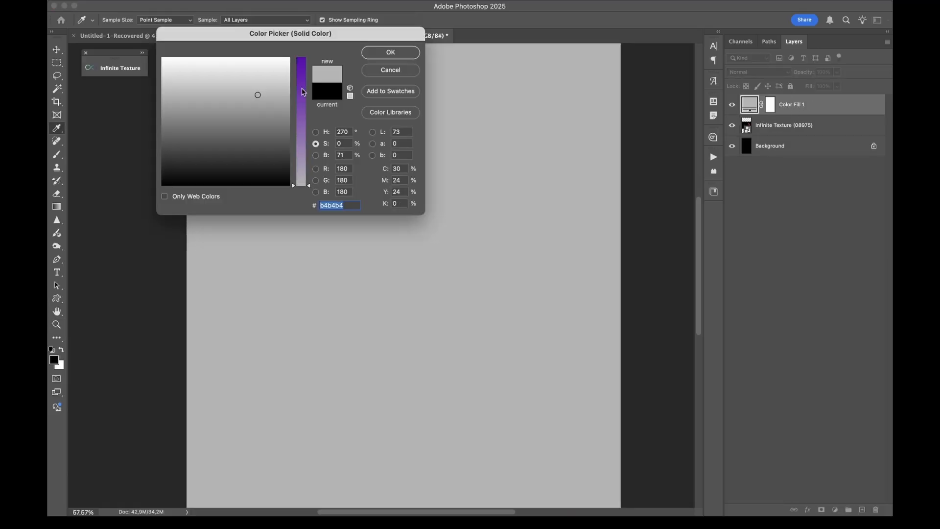
pyautogui.moveTo(302, 91); pyautogui.dragTo(302, 58)
pyautogui.moveTo(249, 98); pyautogui.dragTo(252, 143)
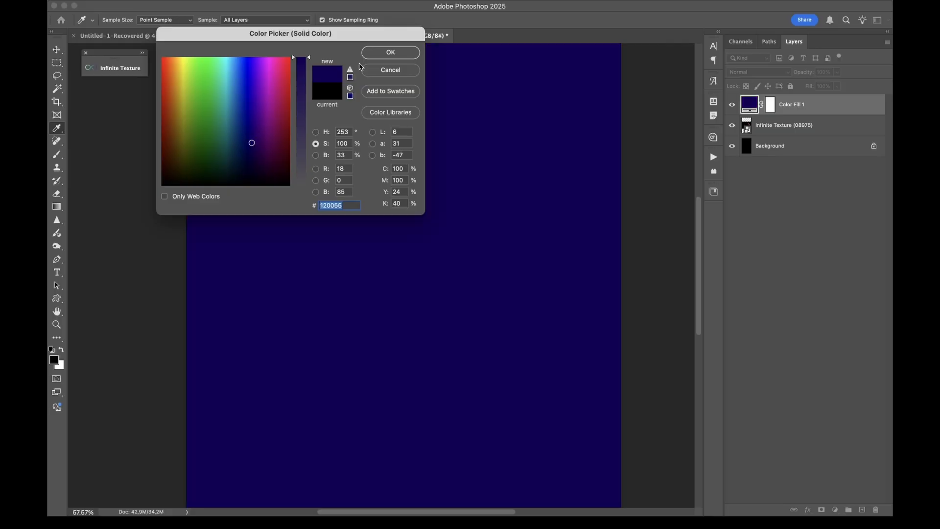
pyautogui.click(391, 51)
pyautogui.moveTo(825, 108); pyautogui.dragTo(825, 138)
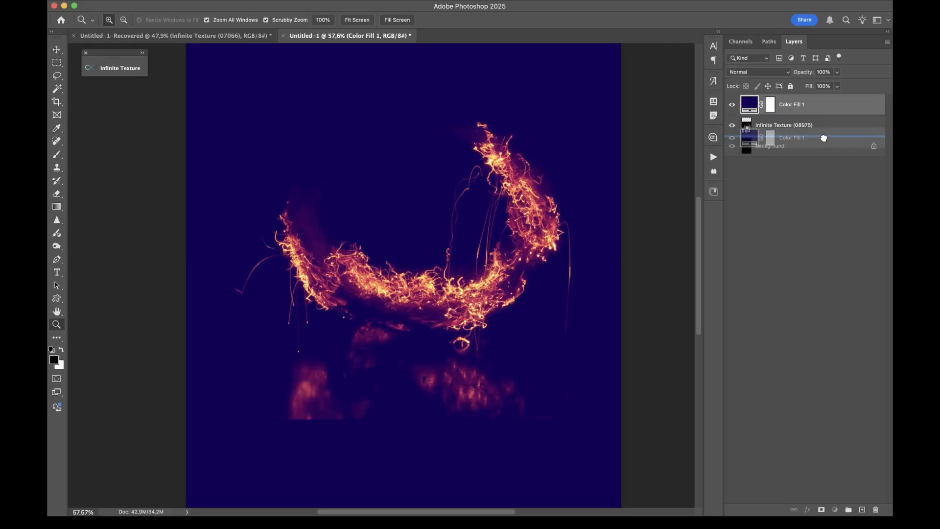
# Toggle the blue fill layer's visibility to compare the fire on blue and black, check the fire layer's blend mode, and leave the fill hidden
pyautogui.click(734, 127)
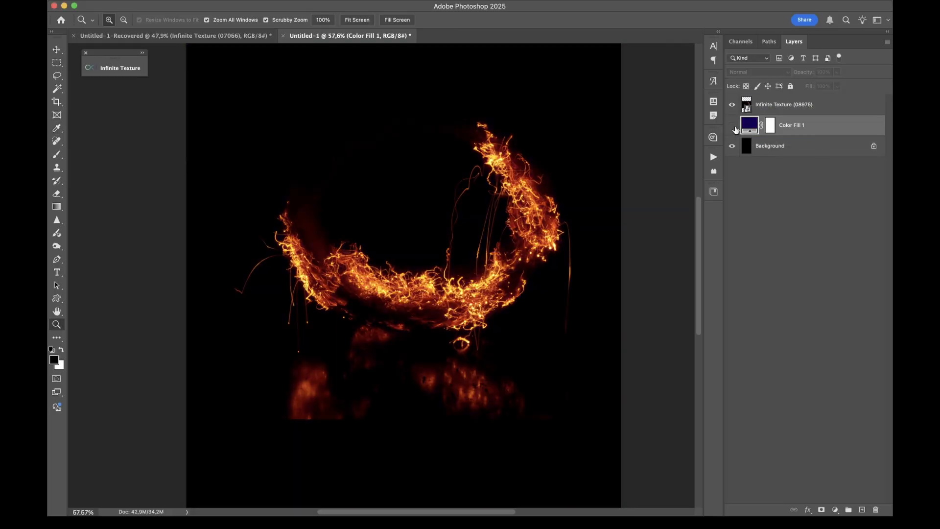
pyautogui.click(734, 127)
pyautogui.click(734, 126)
pyautogui.click(733, 126)
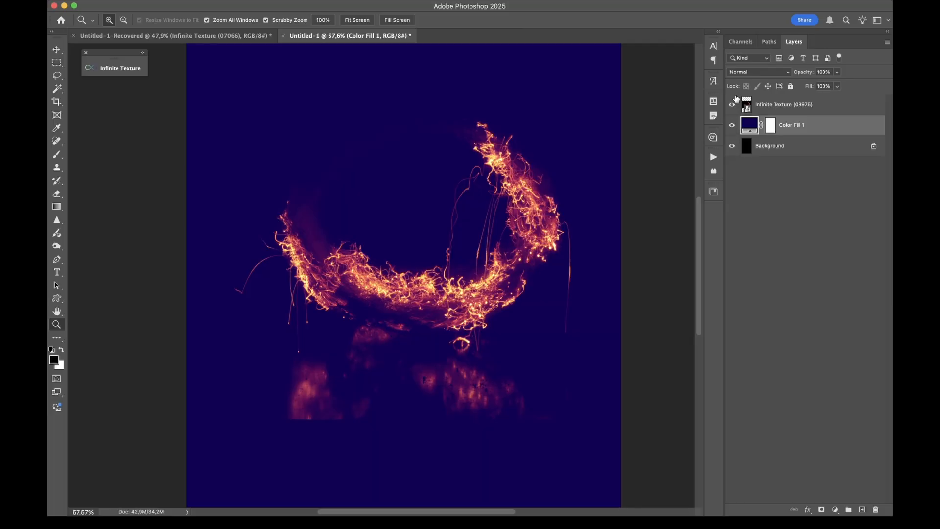
pyautogui.click(821, 107)
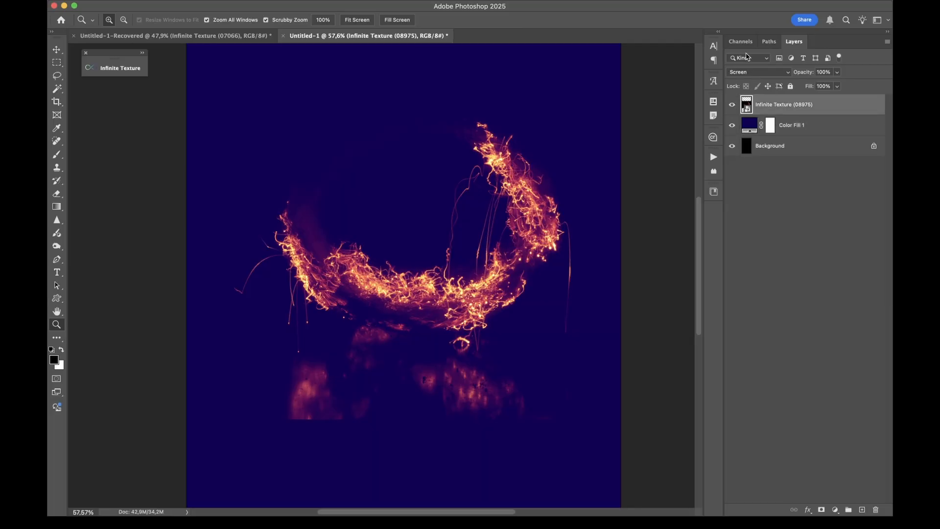
pyautogui.click(734, 126)
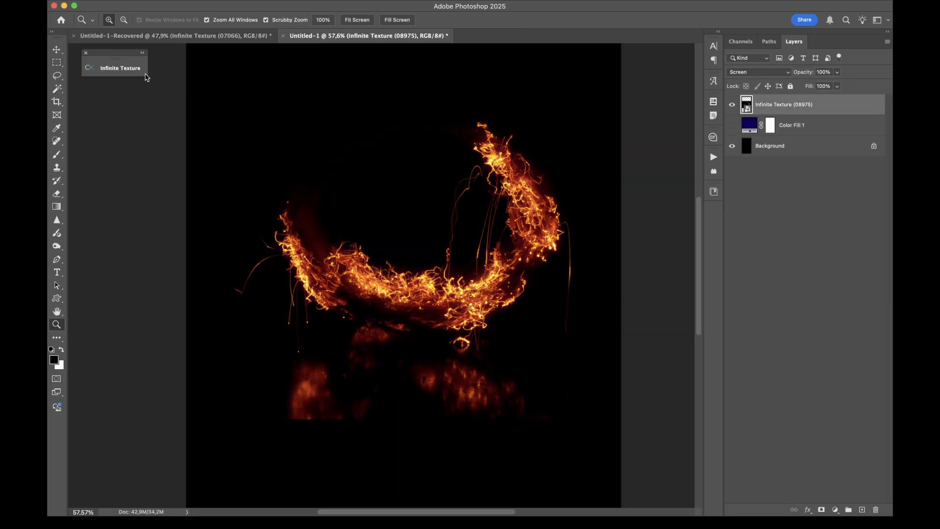
# Reopen the texture library, raise Randomness to about a quarter, and add the white liquid splash with scattered droplets to the document
pyautogui.click(118, 69)
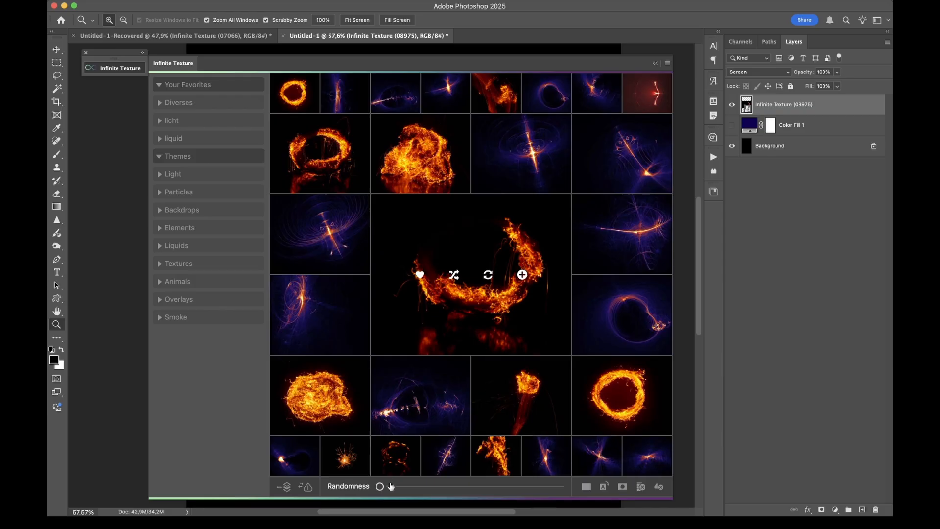
pyautogui.moveTo(380, 486); pyautogui.dragTo(403, 486)
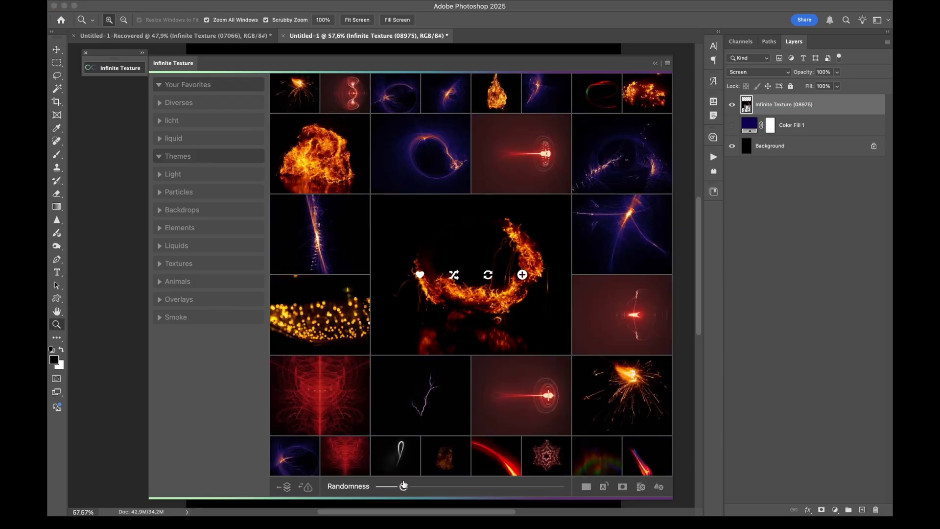
pyautogui.click(431, 488)
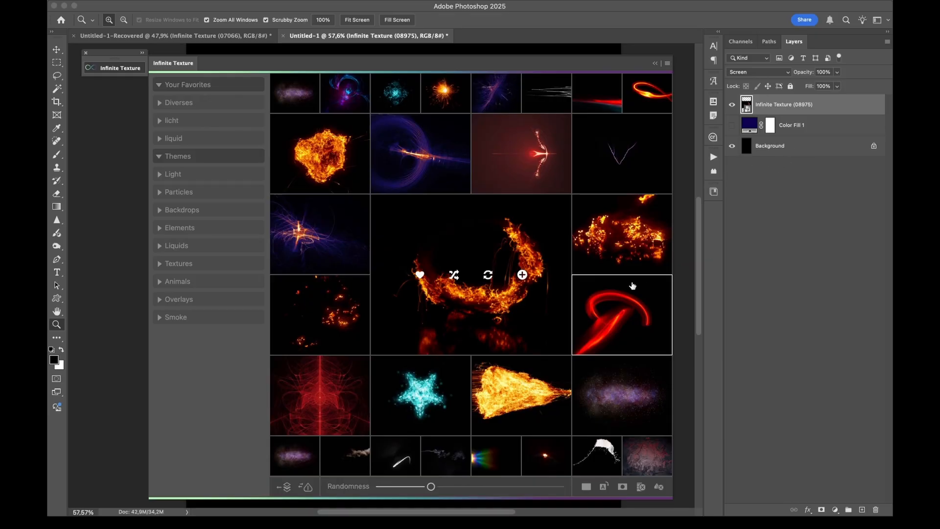
pyautogui.click(600, 457)
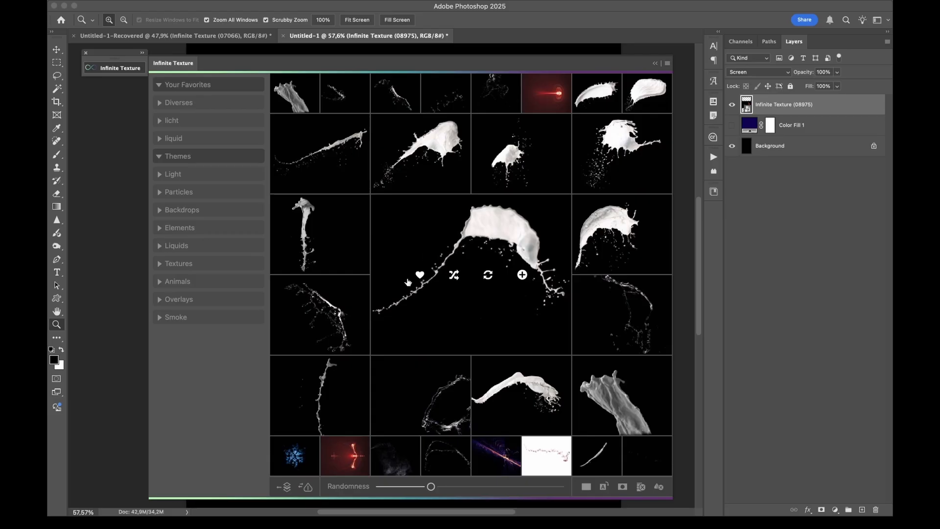
pyautogui.click(606, 179)
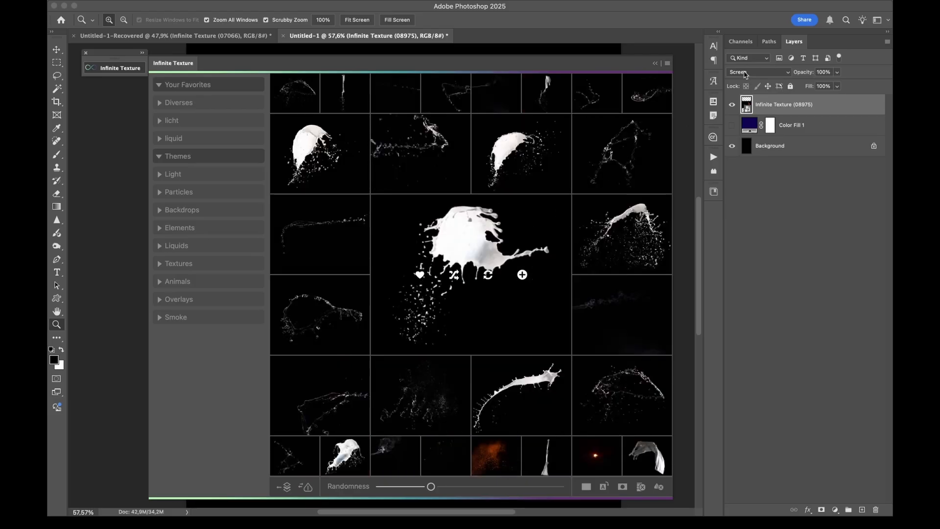
pyautogui.click(522, 275)
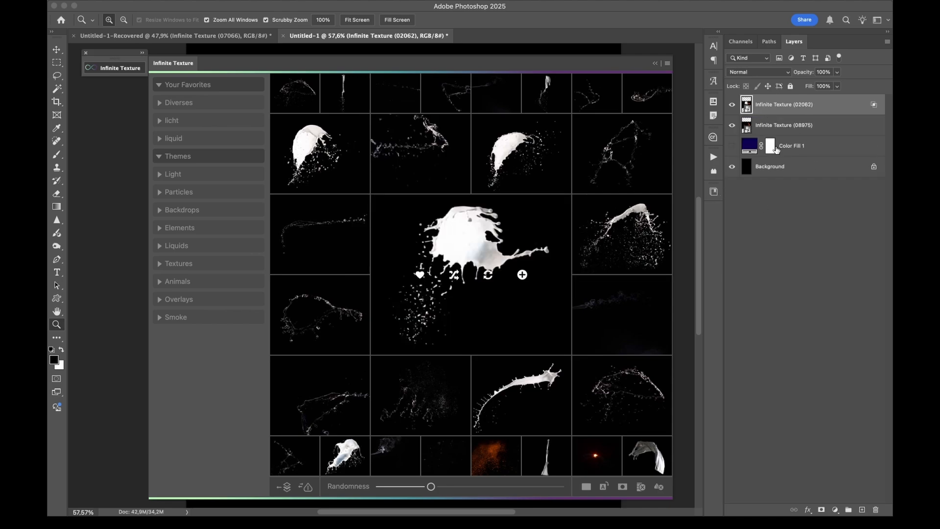
pyautogui.click(112, 71)
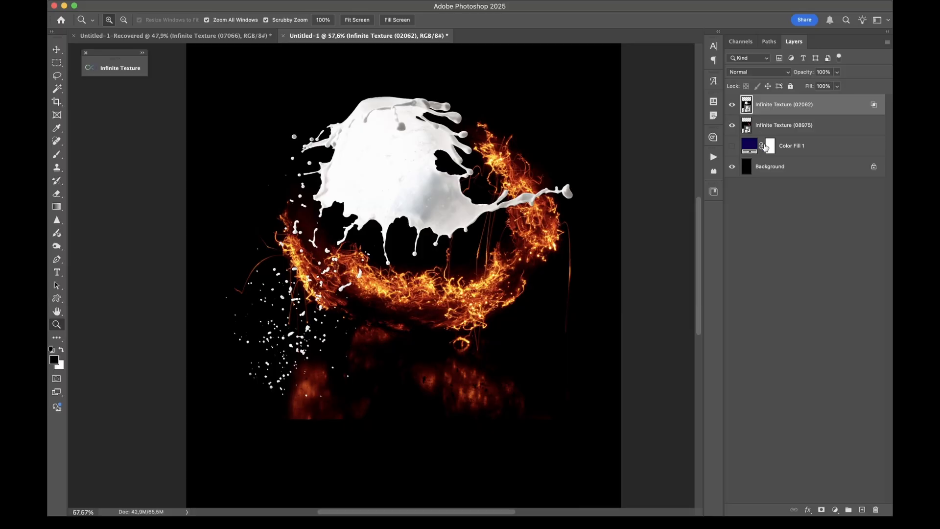
# Show the blue fill layer and hide both the fire and liquid splash texture layers
pyautogui.click(732, 125)
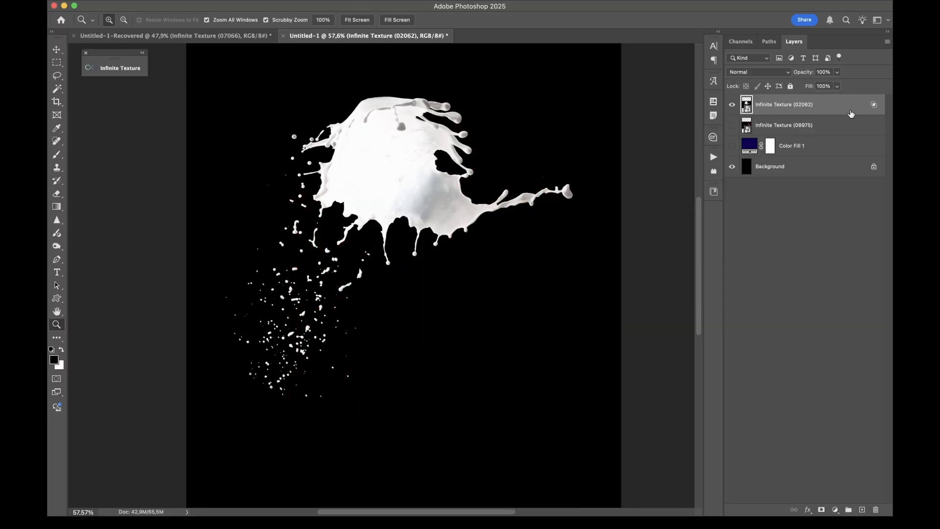
pyautogui.click(733, 146)
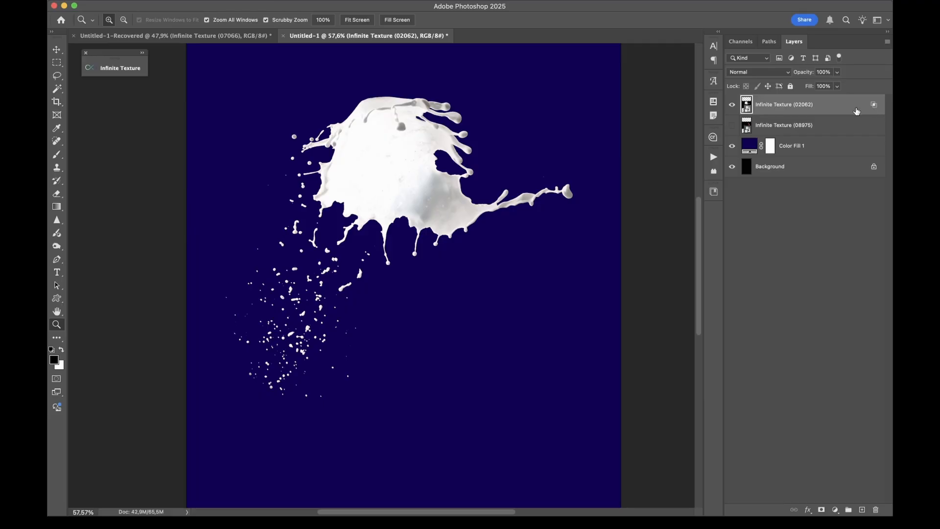
pyautogui.click(733, 104)
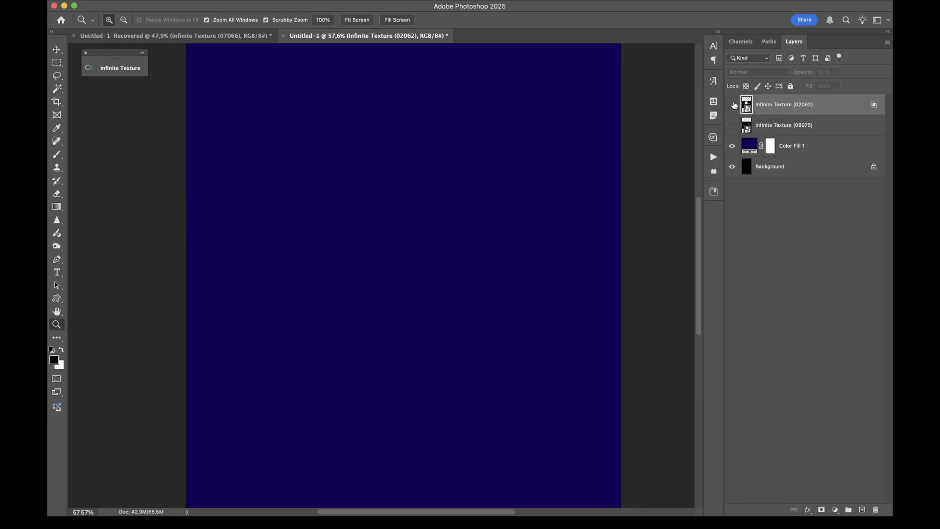
pyautogui.keyDown('alt'); pyautogui.click(415, 184); pyautogui.keyUp('alt')
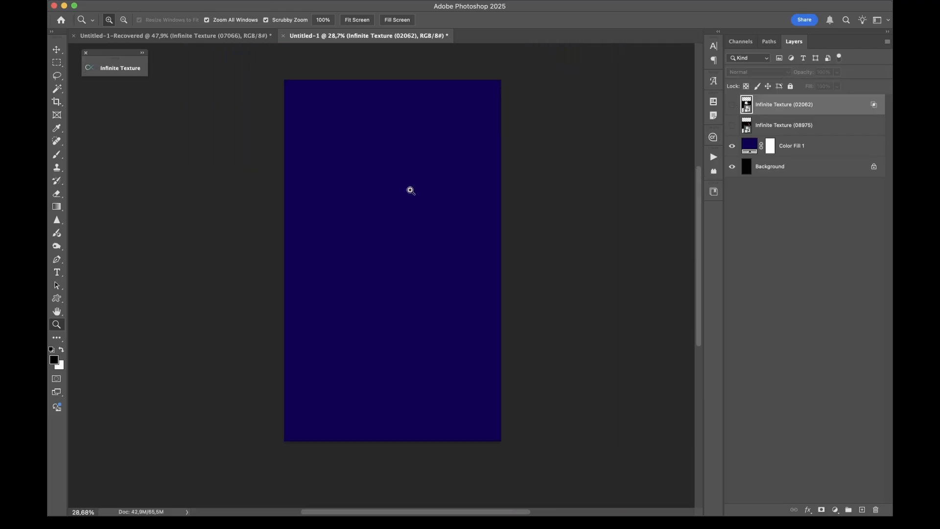
# Reopen the texture library and make the faint horizontal smoke trail the centre texture
pyautogui.click(410, 190)
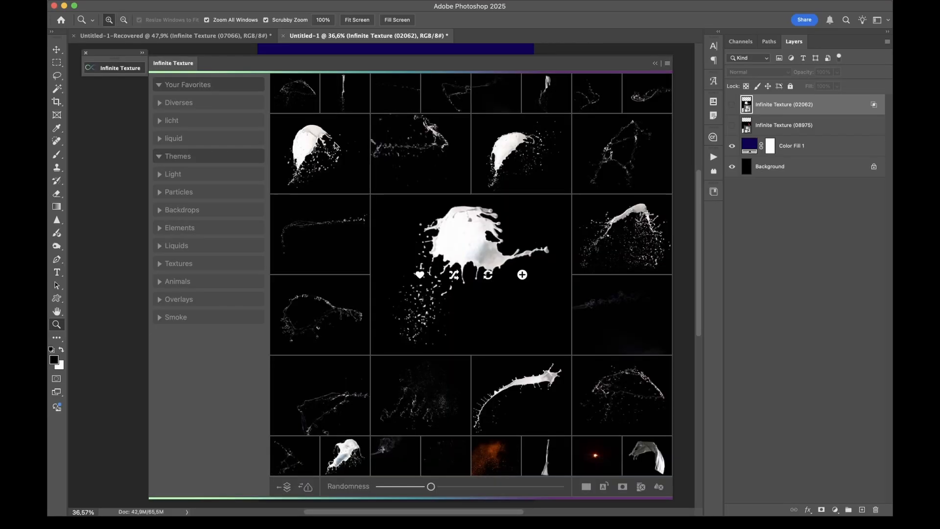
pyautogui.click(118, 67)
pyautogui.click(614, 319)
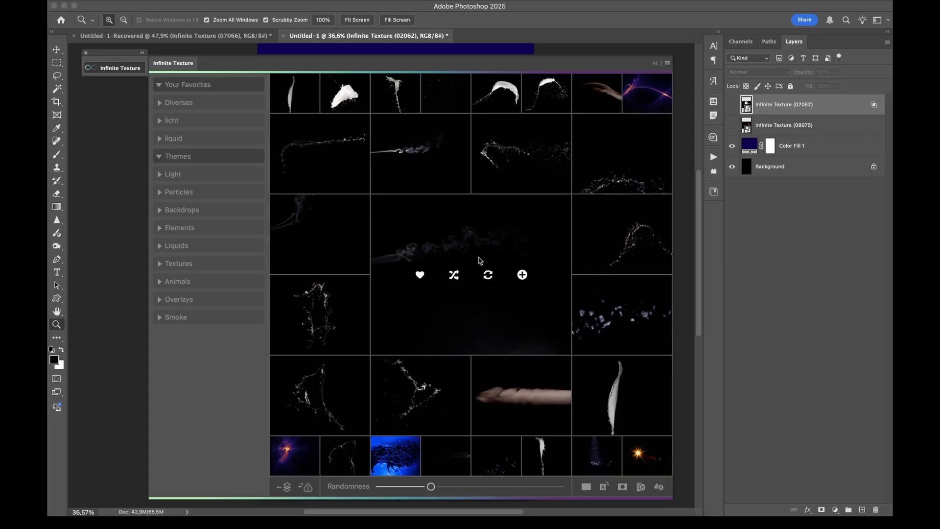
# Show the liquid splash layer, hide the blue fill layer, and replace the splash texture with the selected smoke texture
pyautogui.click(733, 104)
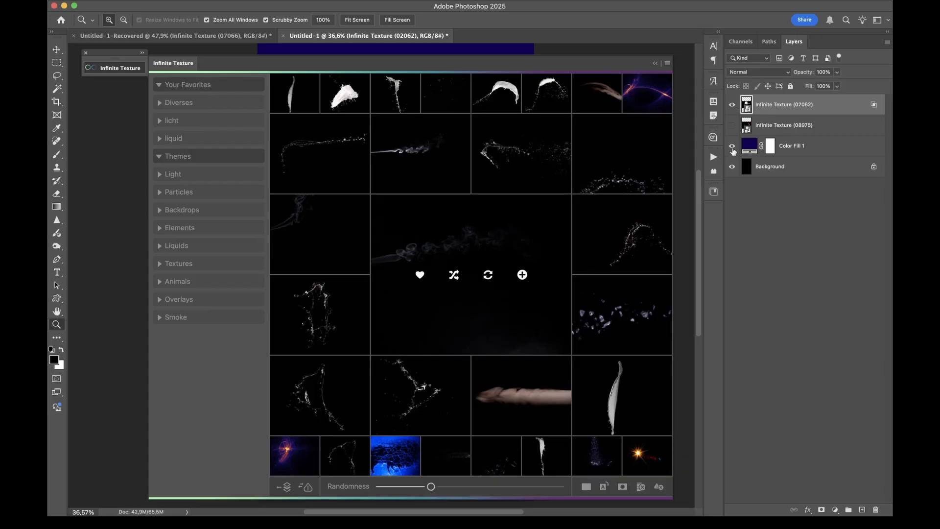
pyautogui.click(733, 146)
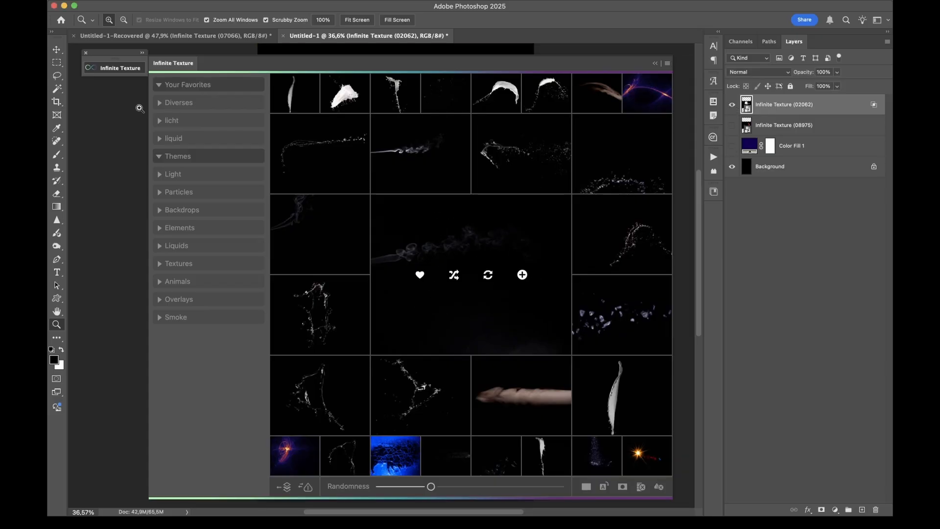
pyautogui.click(118, 70)
pyautogui.click(118, 70)
pyautogui.click(488, 275)
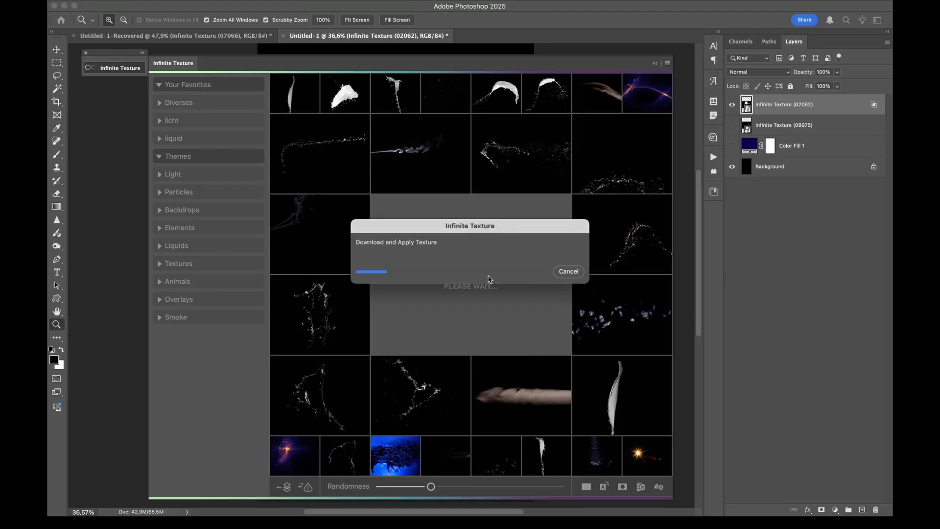
pyautogui.click(131, 72)
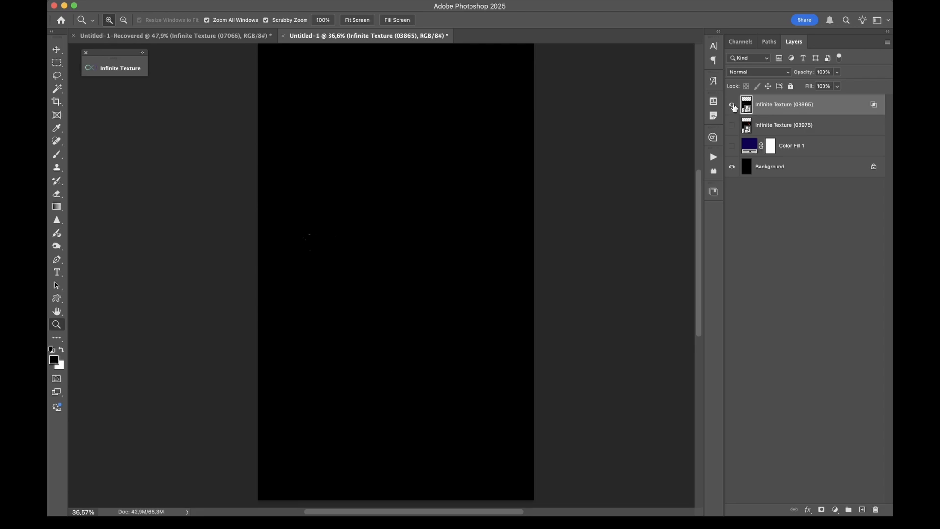
# Reopen the texture library and shuffle the suggestions around the smoke texture three times
pyautogui.click(138, 75)
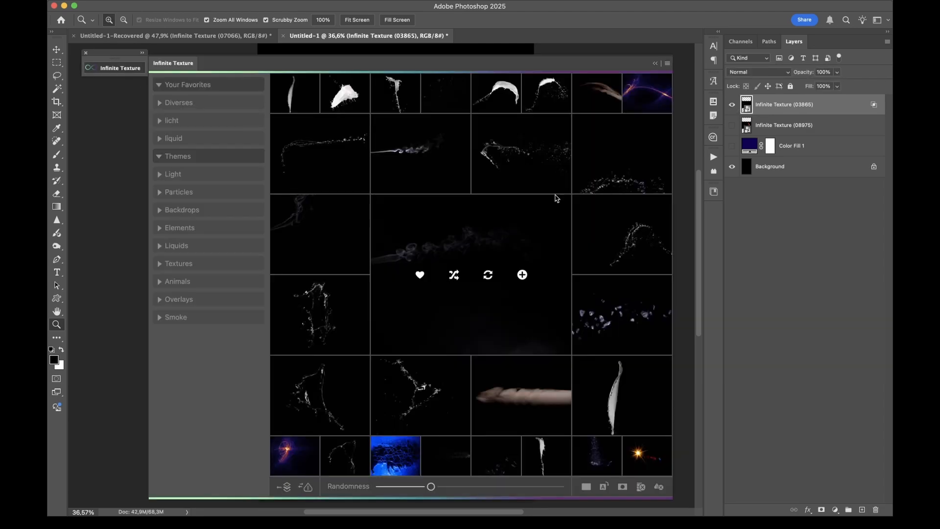
pyautogui.click(454, 275)
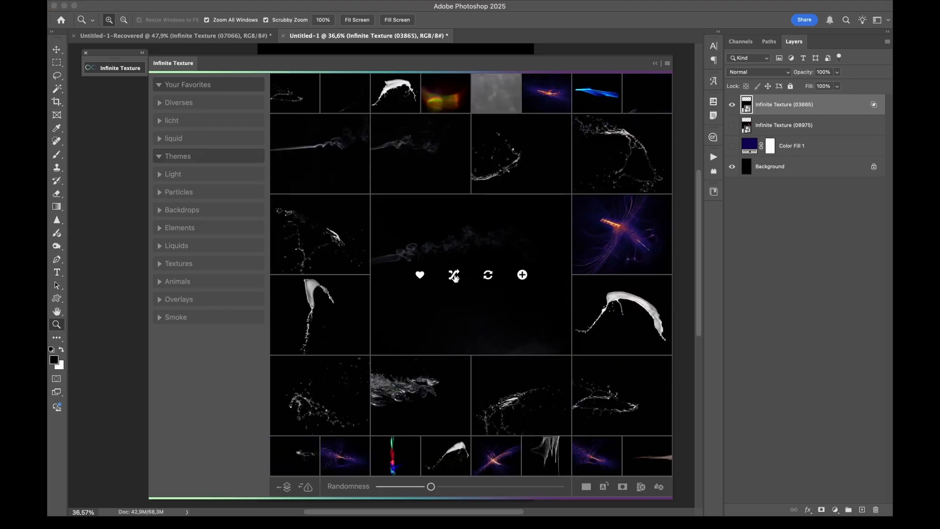
pyautogui.click(454, 275)
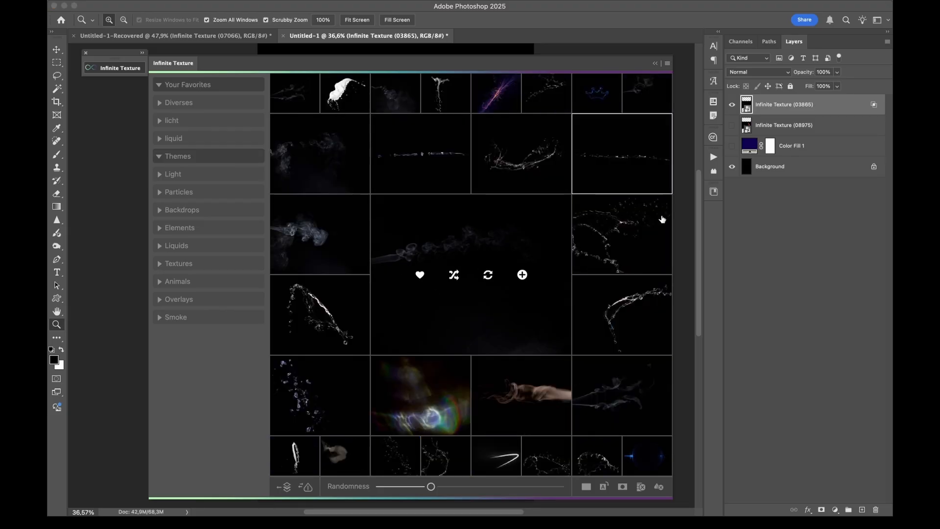
pyautogui.click(455, 276)
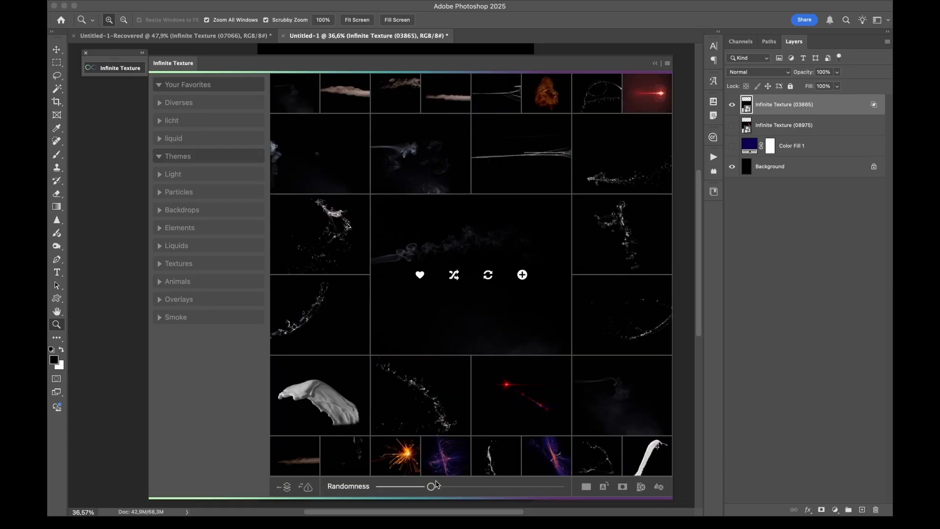
# Lower Randomness to about 5% and reshuffle the suggestions around the smoke texture several times
pyautogui.moveTo(437, 484); pyautogui.dragTo(392, 485)
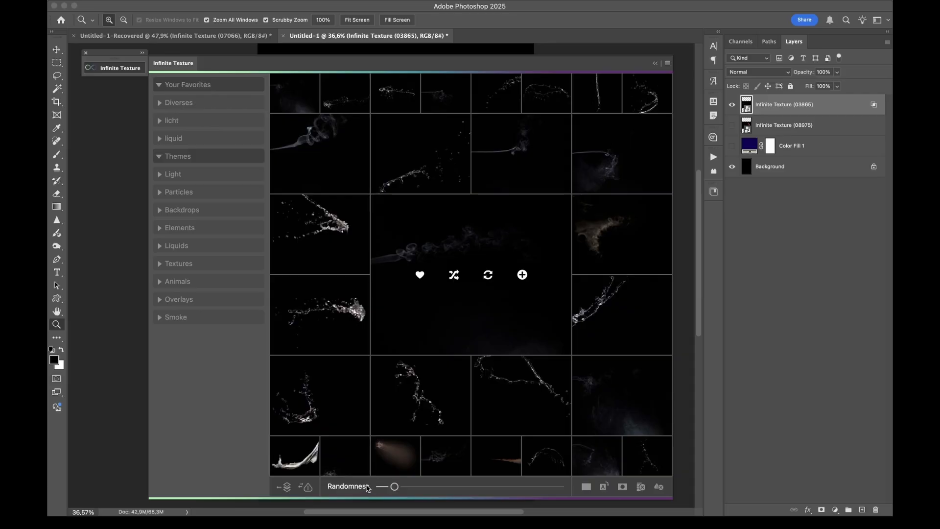
pyautogui.moveTo(394, 487); pyautogui.dragTo(387, 486)
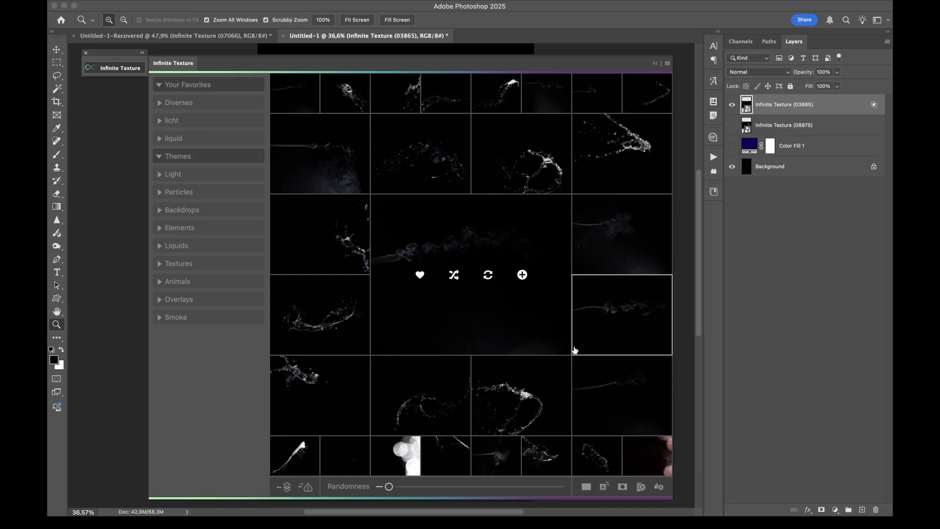
pyautogui.click(454, 274)
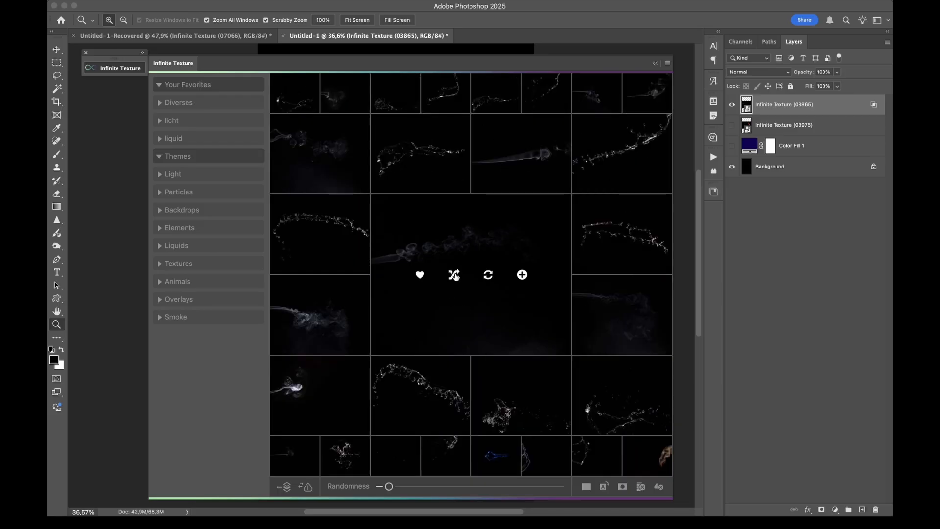
pyautogui.click(455, 274)
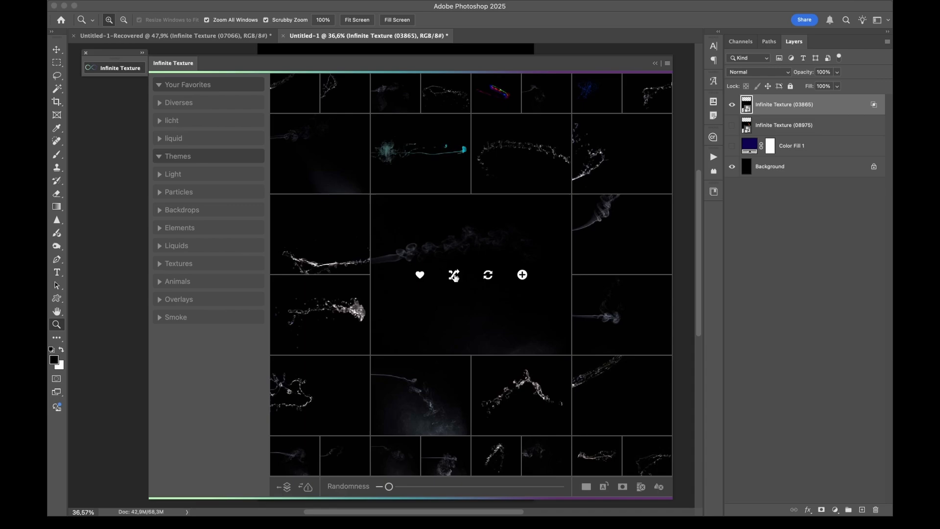
pyautogui.click(455, 275)
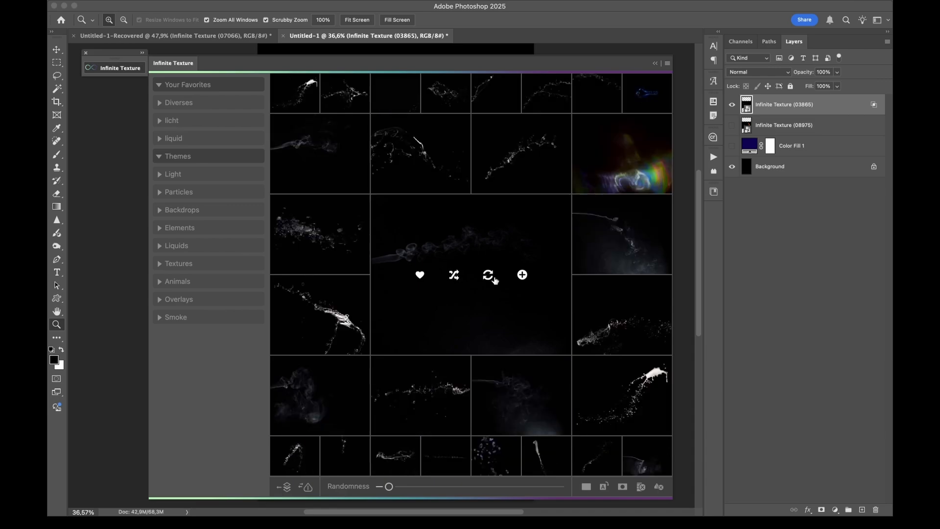
# Select the branching water splash texture and save it as a favorite titled "water splash" in the liquid folder
pyautogui.click(364, 339)
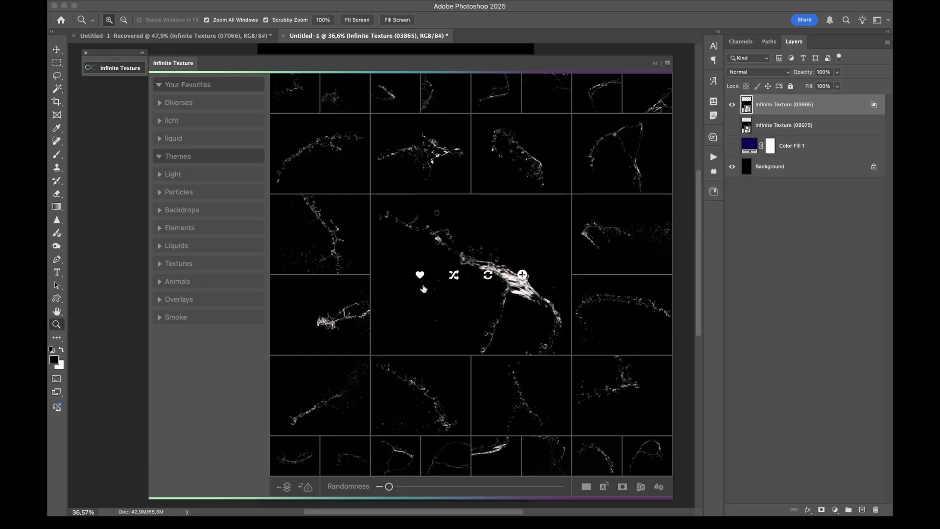
pyautogui.click(421, 275)
pyautogui.tripleClick(455, 293)
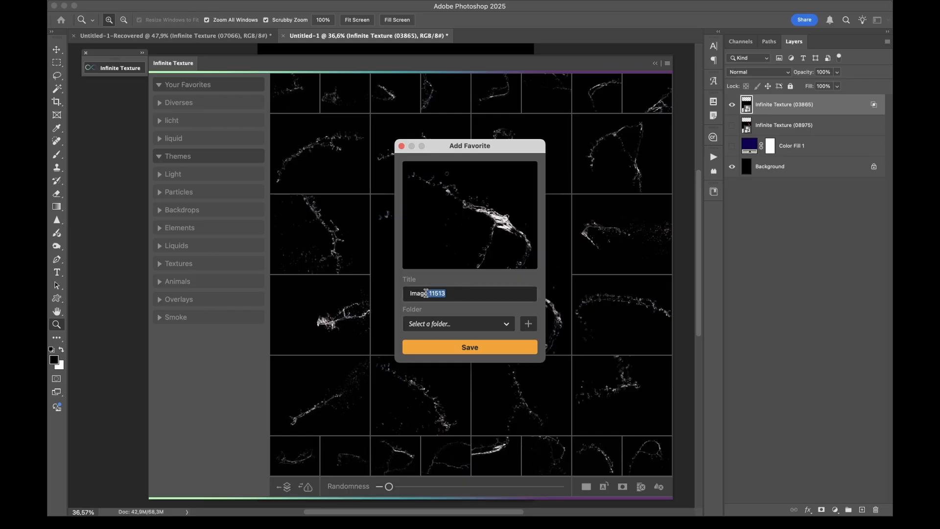
pyautogui.write('water splash')
pyautogui.click(430, 325)
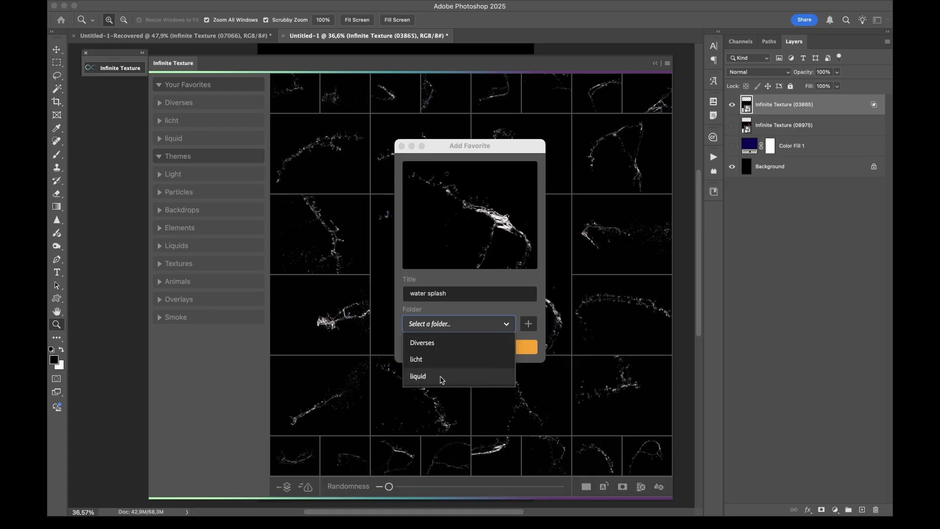
pyautogui.click(442, 379)
pyautogui.click(480, 347)
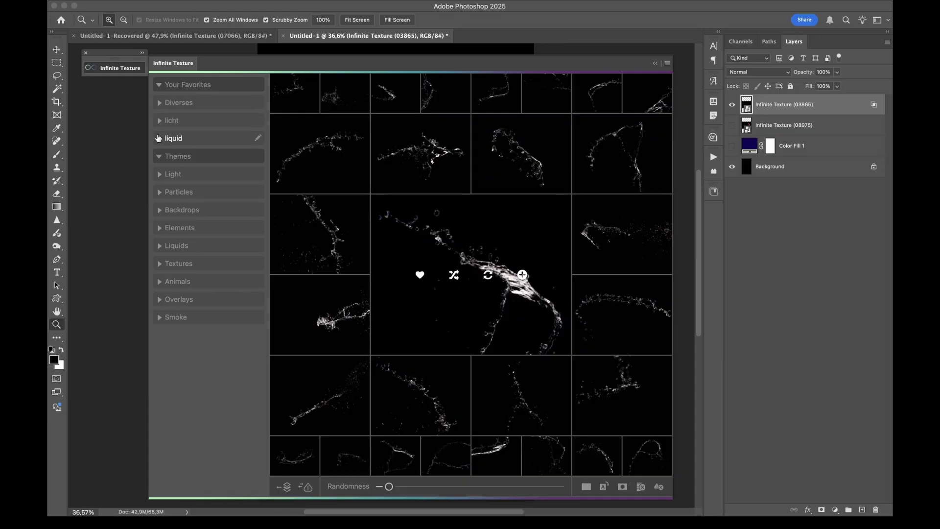
# Load the ink favorite from the liquid folder, set Randomness to zero, and make the blue-and-red ink cloud the centre texture
pyautogui.click(159, 139)
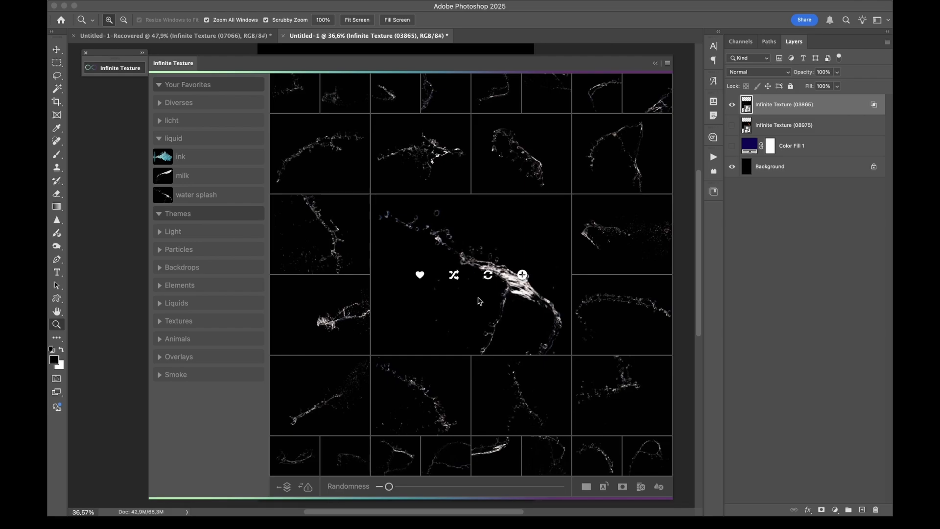
pyautogui.click(181, 157)
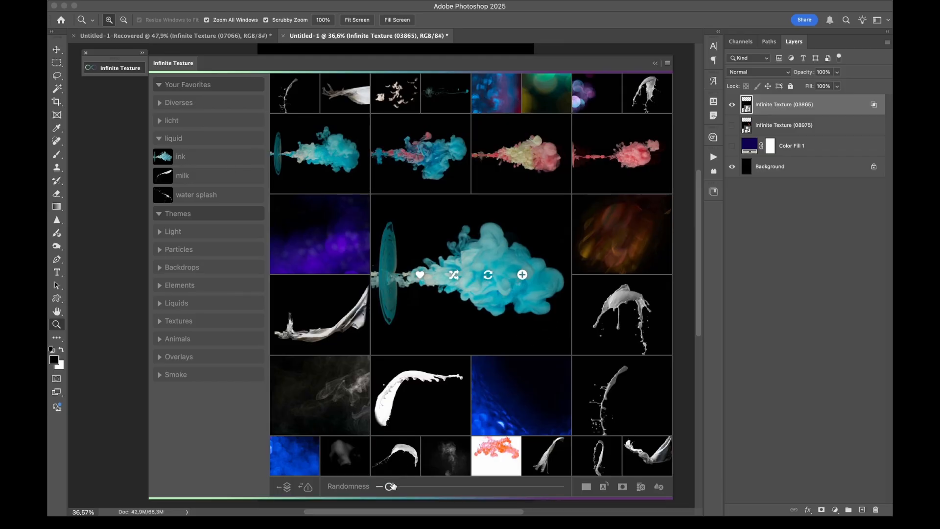
pyautogui.moveTo(389, 487); pyautogui.dragTo(347, 485)
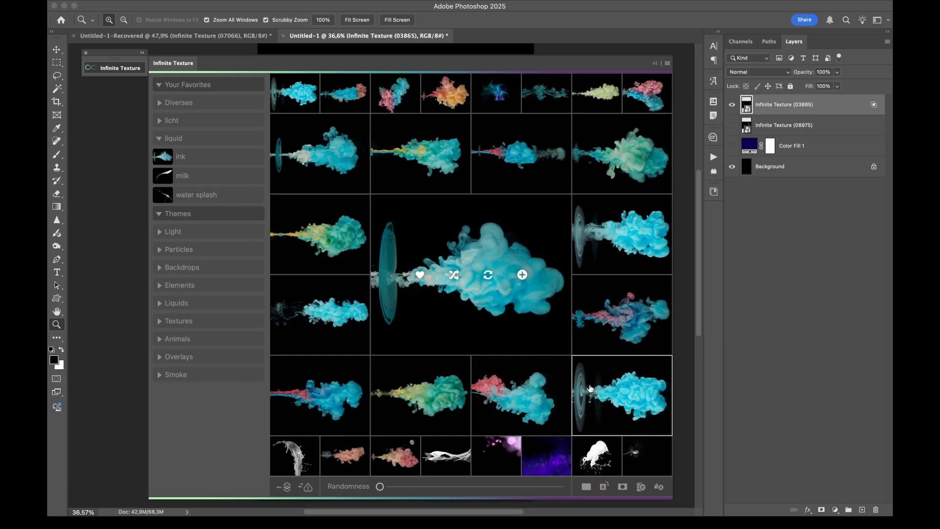
pyautogui.click(625, 309)
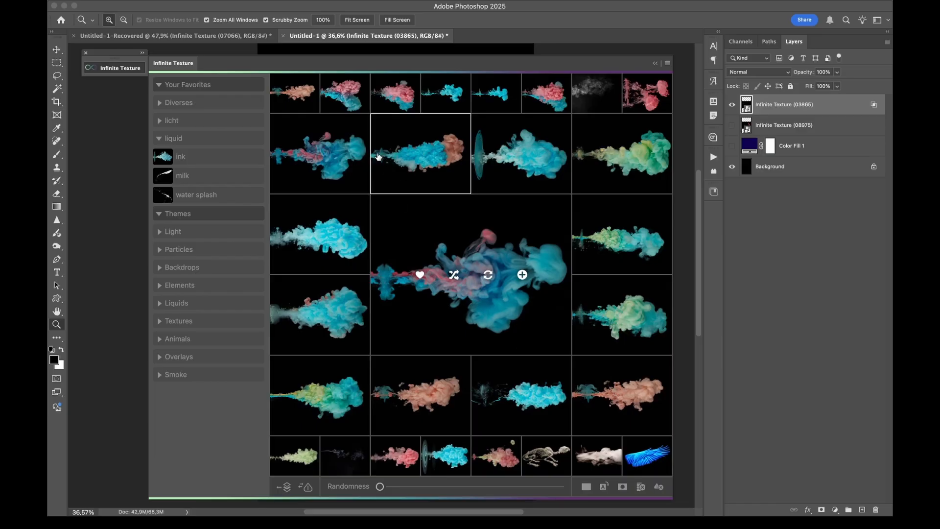
# Check the edit options of the liquid favorites folder and its entries, leaving the folder collapsed
pyautogui.click(160, 139)
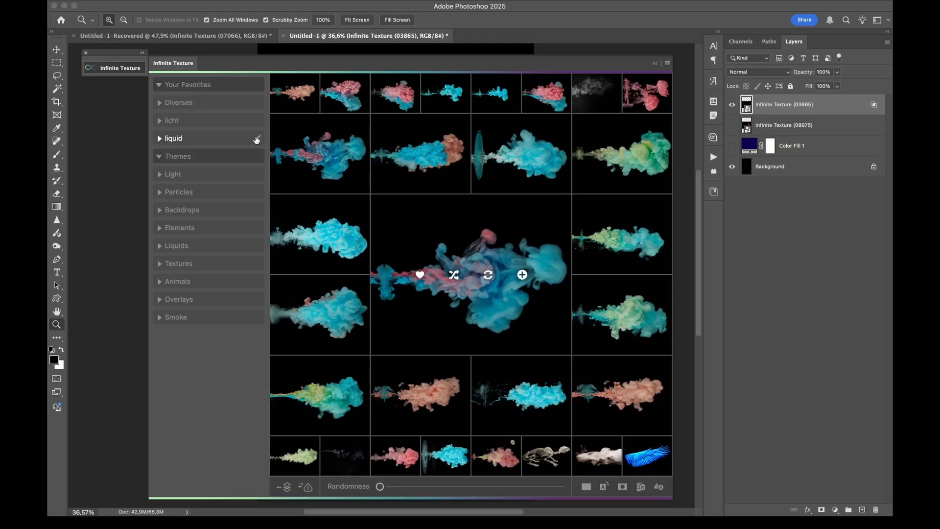
pyautogui.click(160, 139)
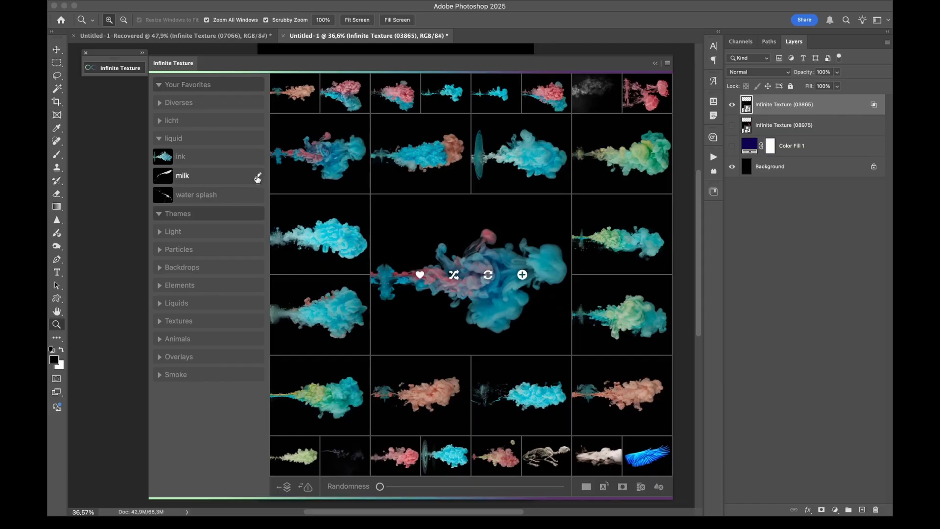
pyautogui.click(169, 139)
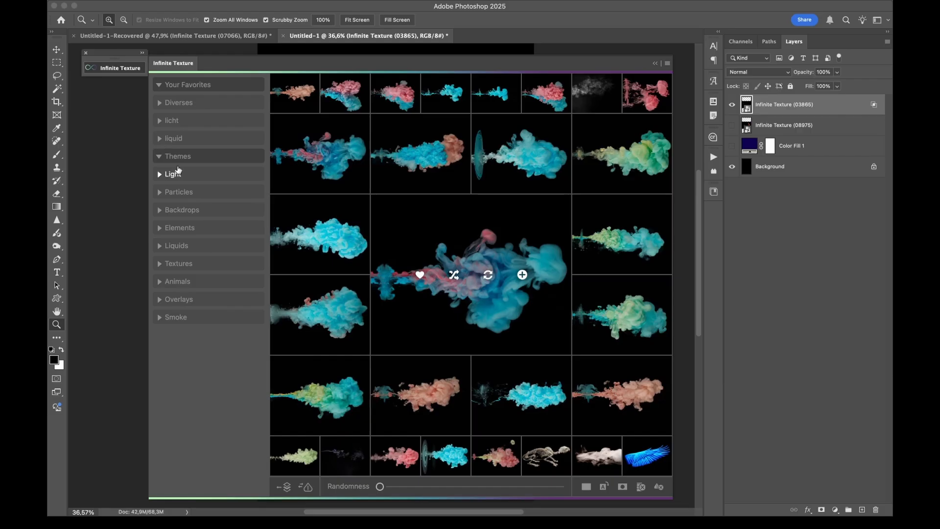
# Expand the Light category under Themes and look through its list of themes
pyautogui.click(181, 158)
pyautogui.click(182, 162)
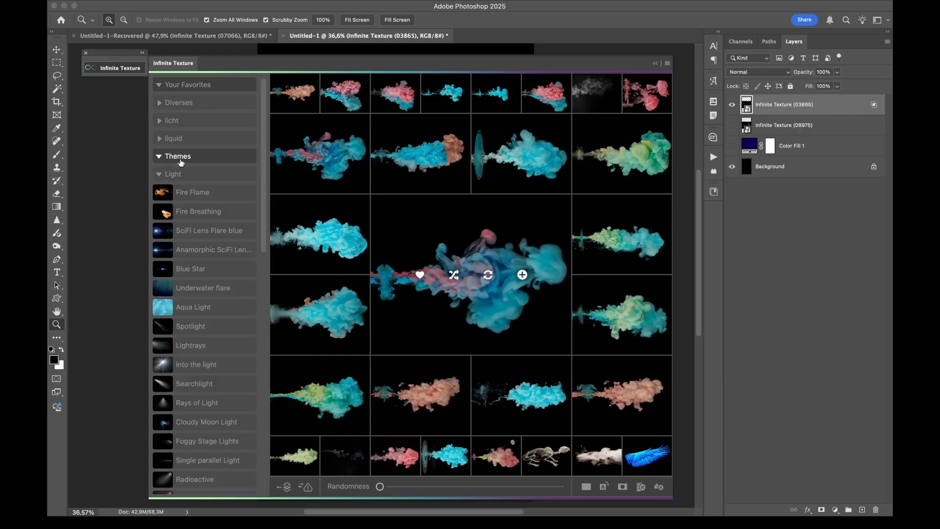
pyautogui.click(173, 175)
pyautogui.click(180, 175)
pyautogui.scroll(-3, 203, 175)
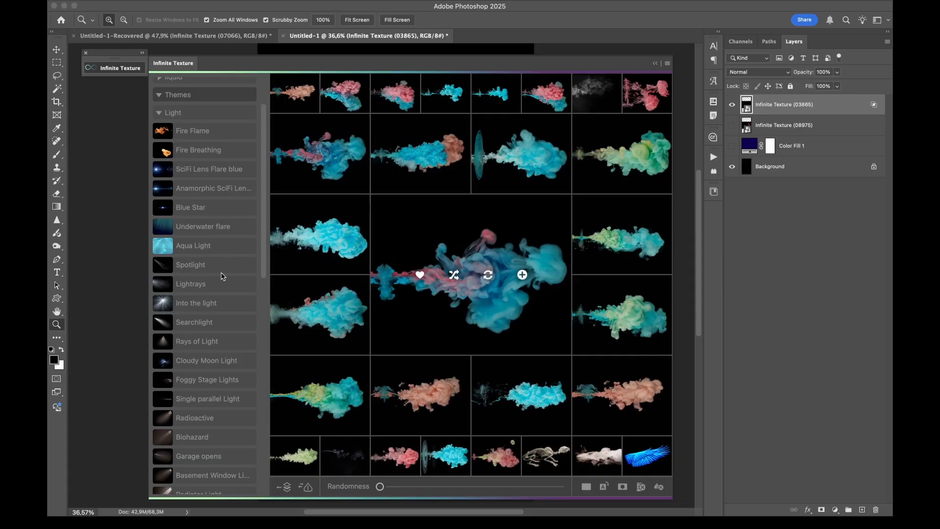
pyautogui.scroll(-5, 222, 276)
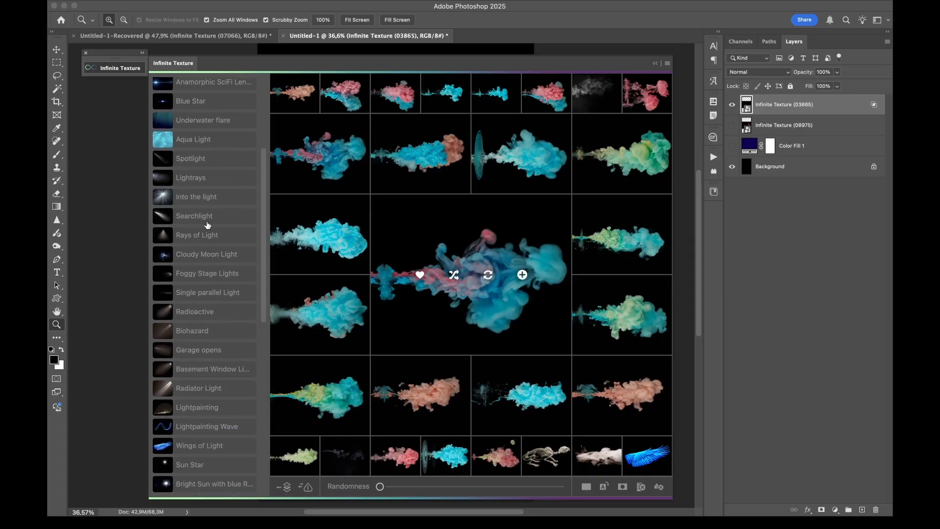
# Preview the Searchlight, Into the light, Garage opens and Radiator Light themes one after another
pyautogui.click(208, 222)
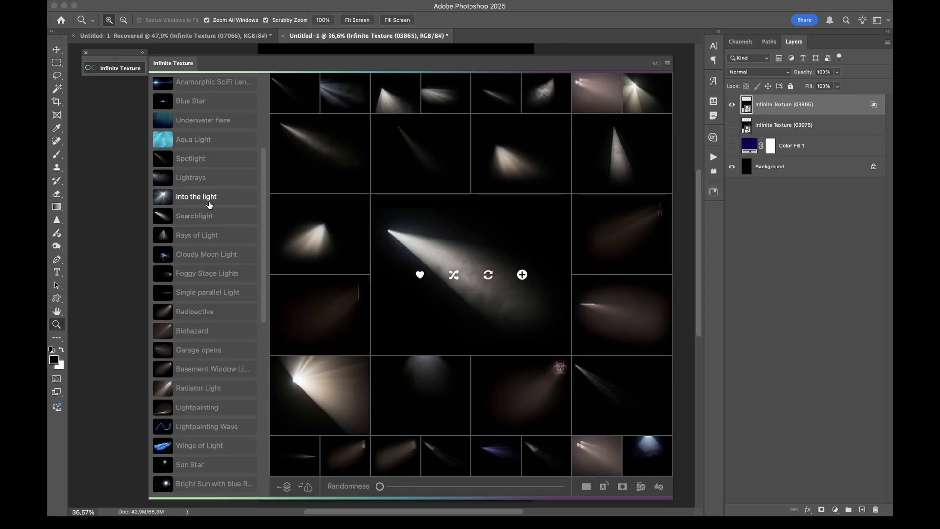
pyautogui.click(210, 204)
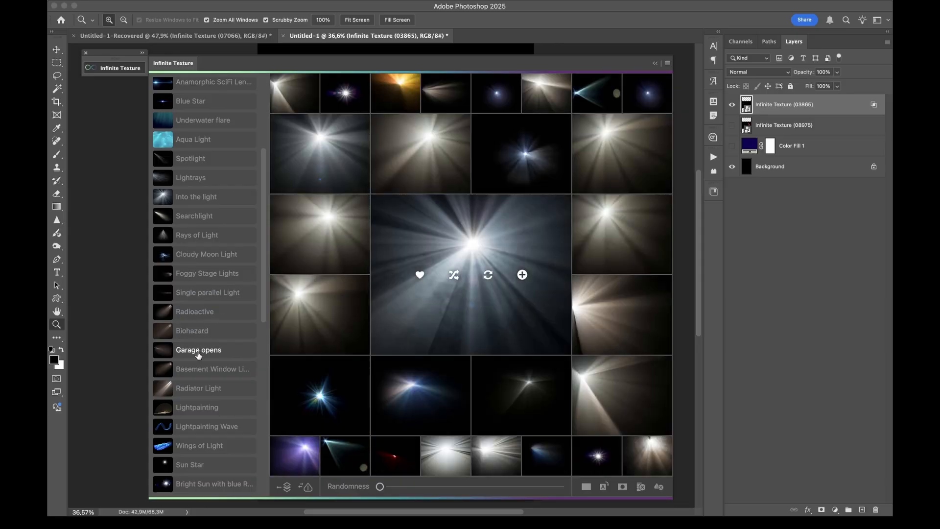
pyautogui.click(198, 351)
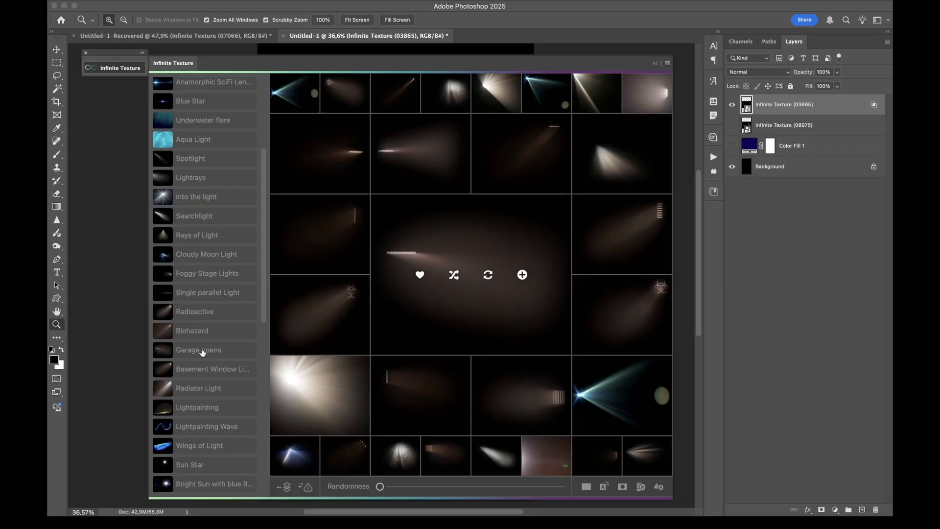
pyautogui.scroll(-2, 202, 352)
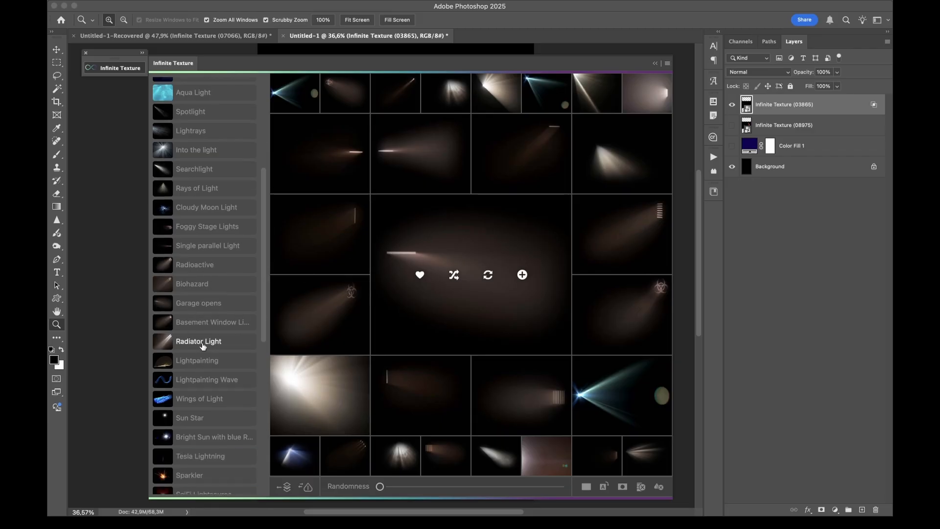
pyautogui.click(202, 343)
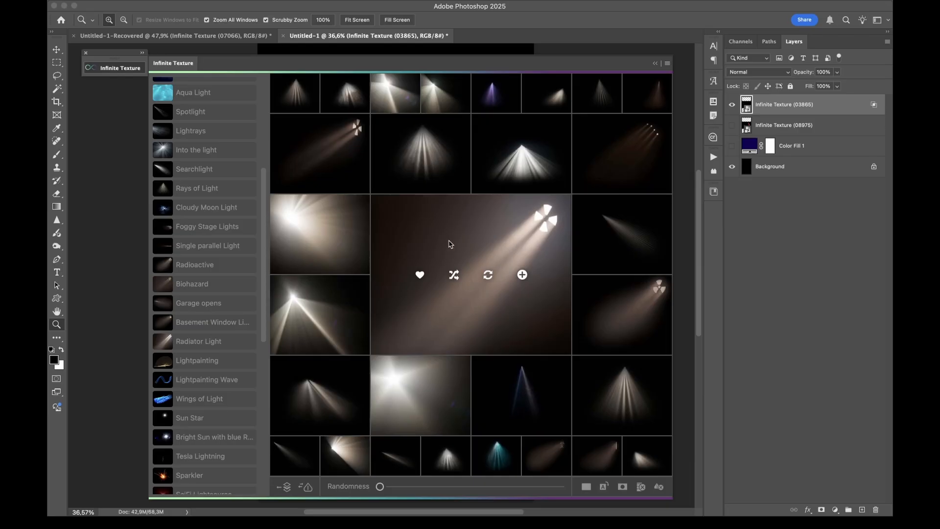
# Preview the Sun Star and Sparkler themes in the Light category, and collapse the category
pyautogui.scroll(-5, 208, 266)
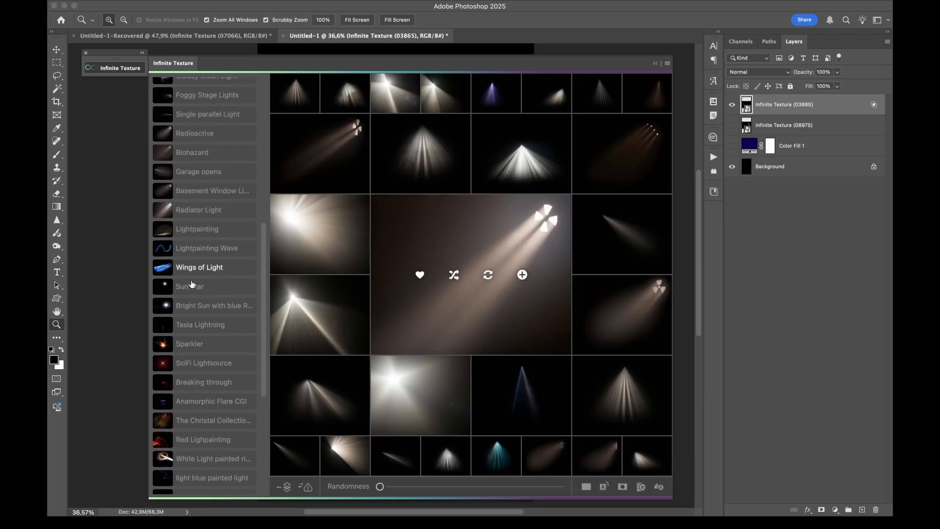
pyautogui.click(186, 288)
pyautogui.scroll(-2, 189, 290)
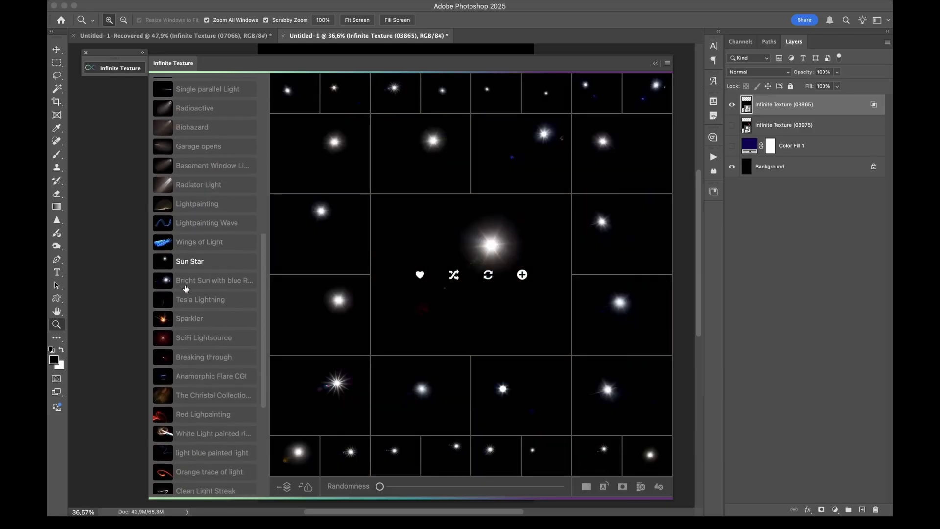
pyautogui.click(189, 301)
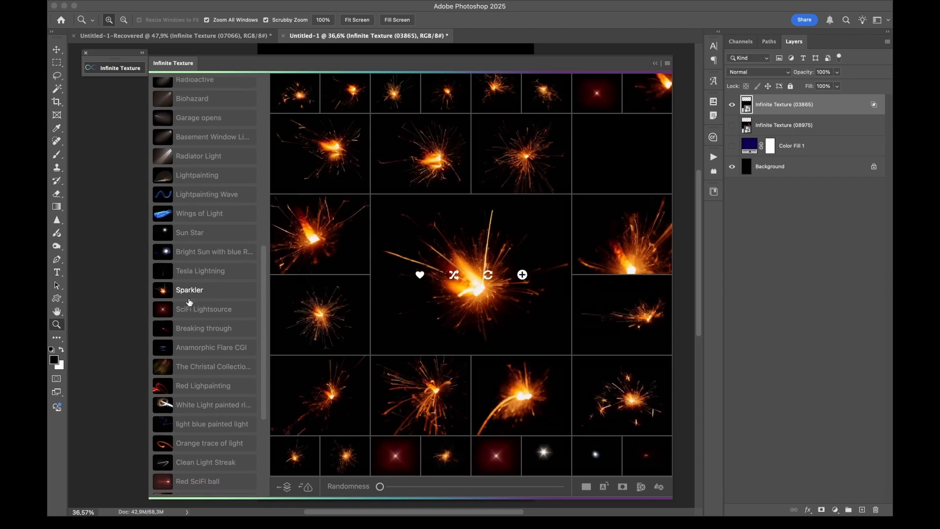
pyautogui.scroll(15, 183, 236)
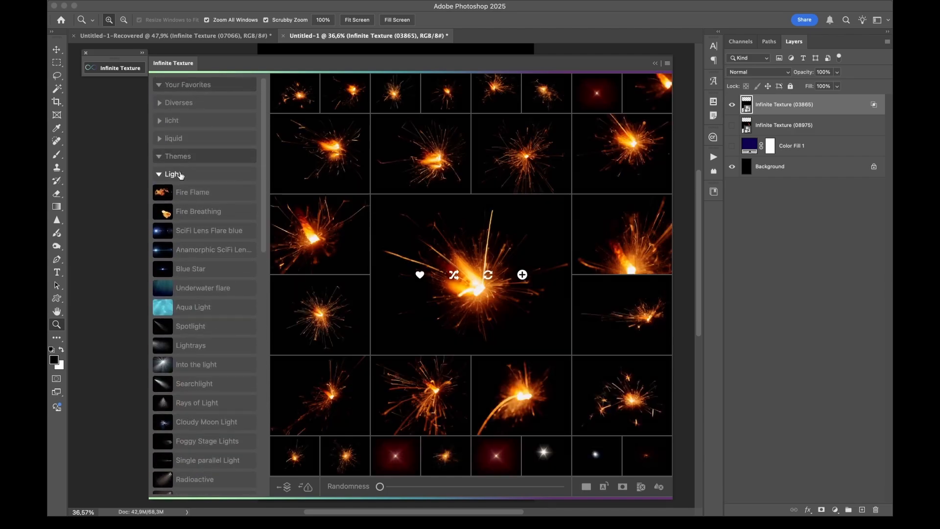
pyautogui.click(188, 175)
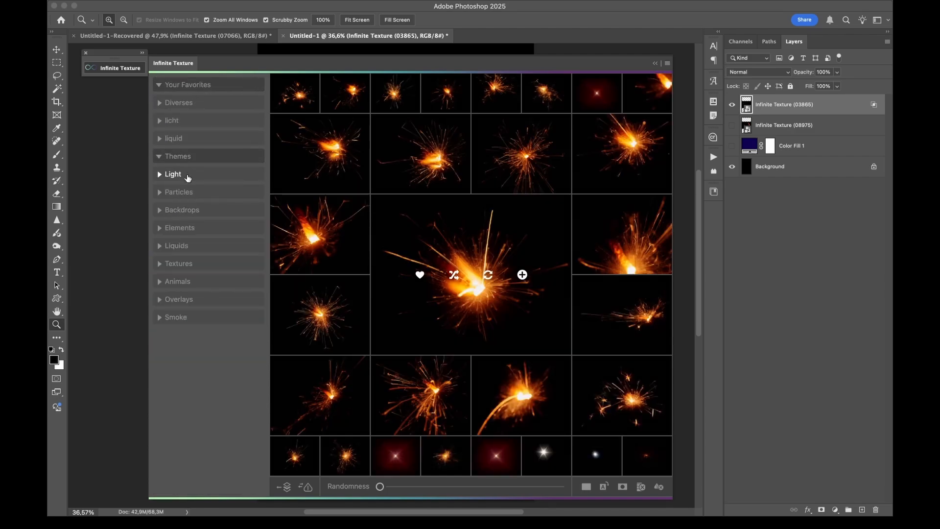
# Expand the Particles category, look through its list of themes and collapse it again
pyautogui.click(187, 192)
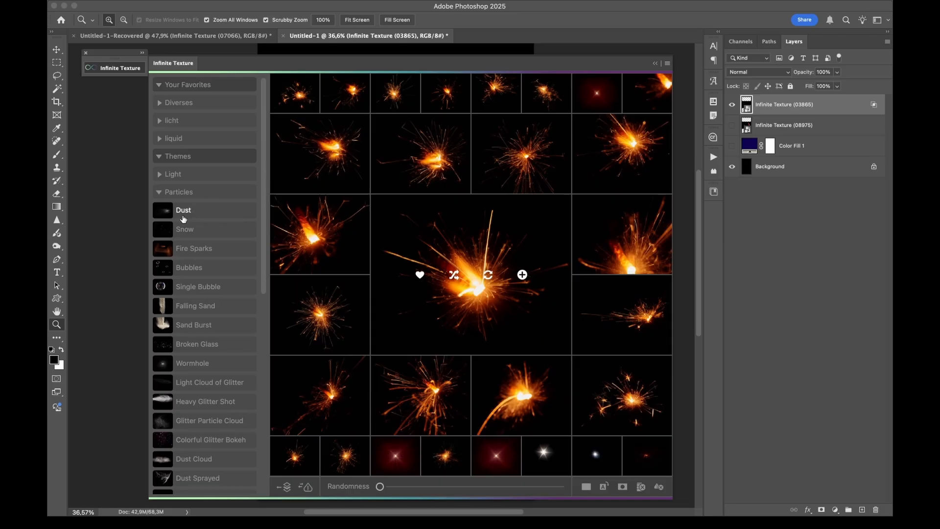
pyautogui.scroll(-10, 192, 320)
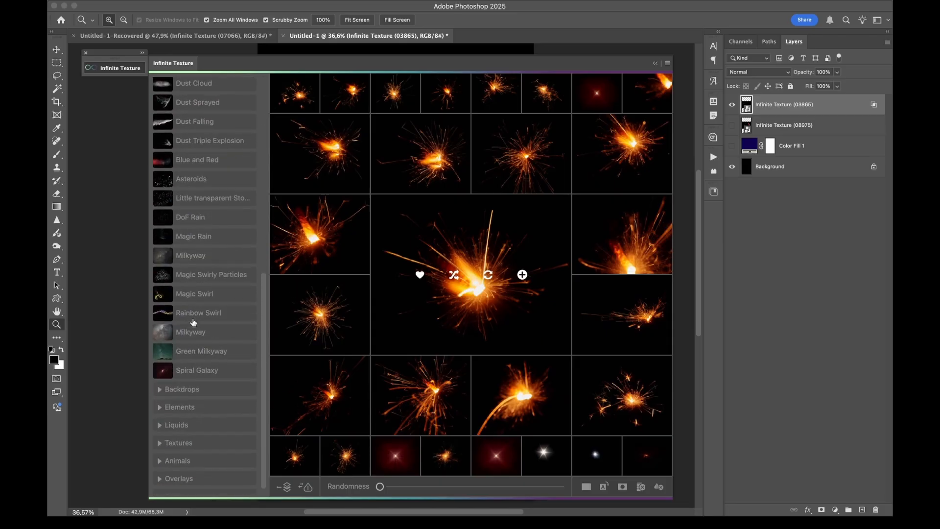
pyautogui.scroll(-1, 194, 323)
pyautogui.scroll(10, 191, 382)
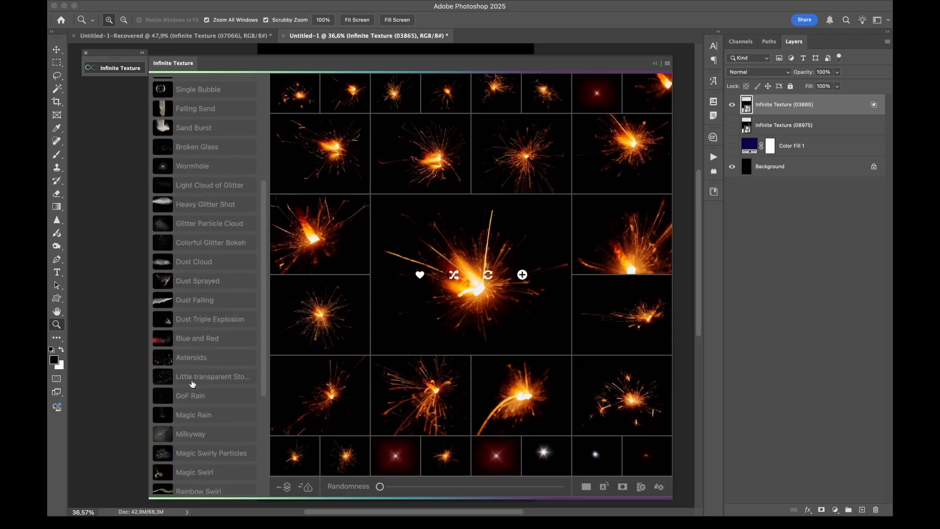
pyautogui.click(188, 192)
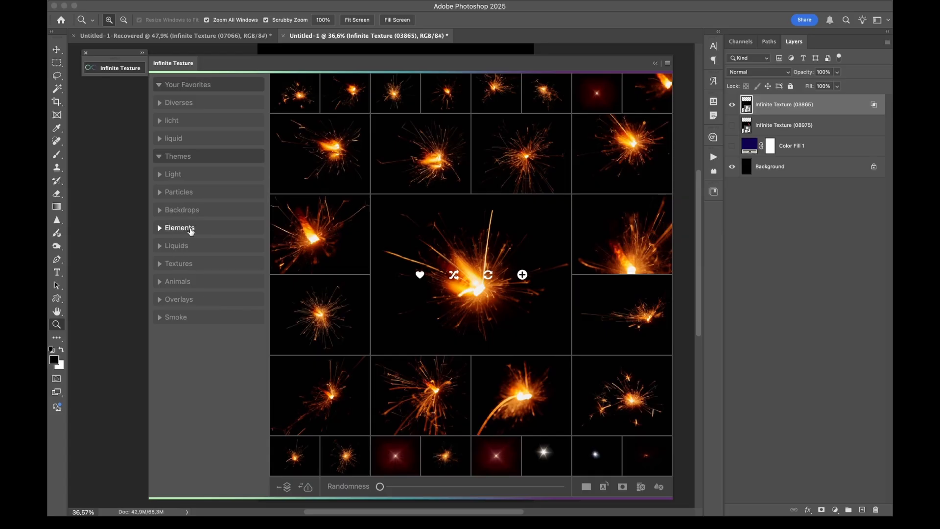
# Load the Rusty Wall theme from Backdrops and add its centre texture to the document
pyautogui.click(194, 211)
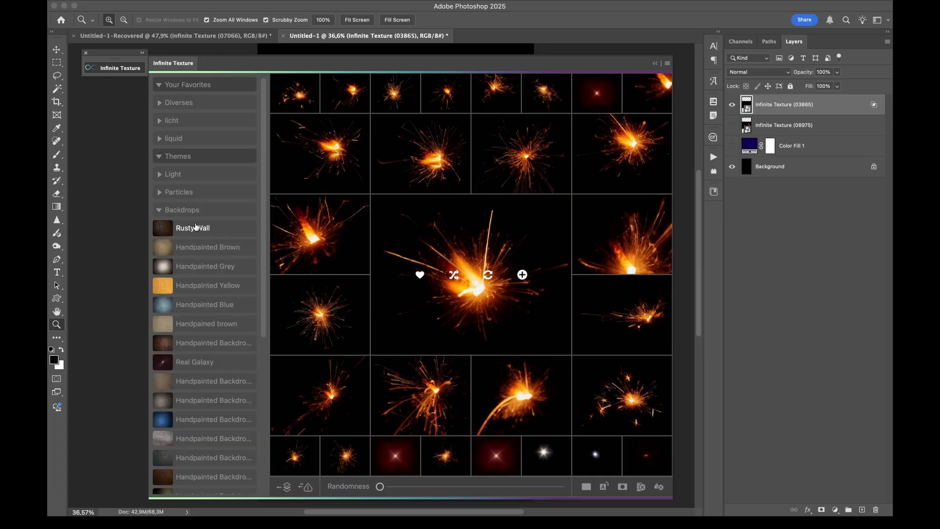
pyautogui.click(196, 228)
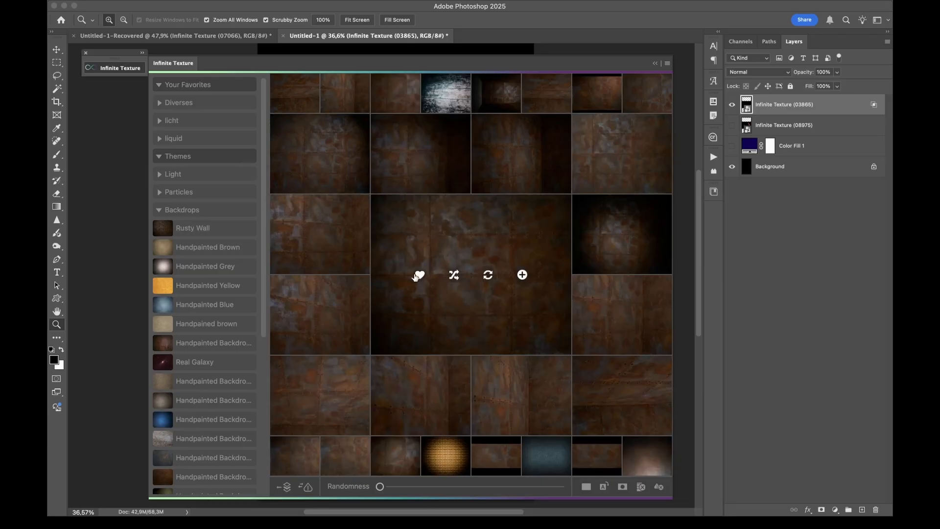
pyautogui.click(523, 275)
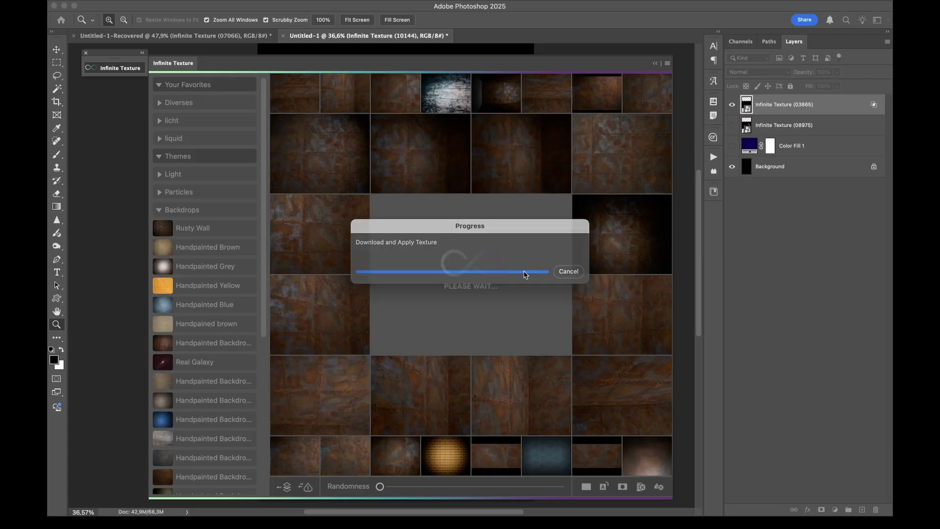
pyautogui.click(122, 68)
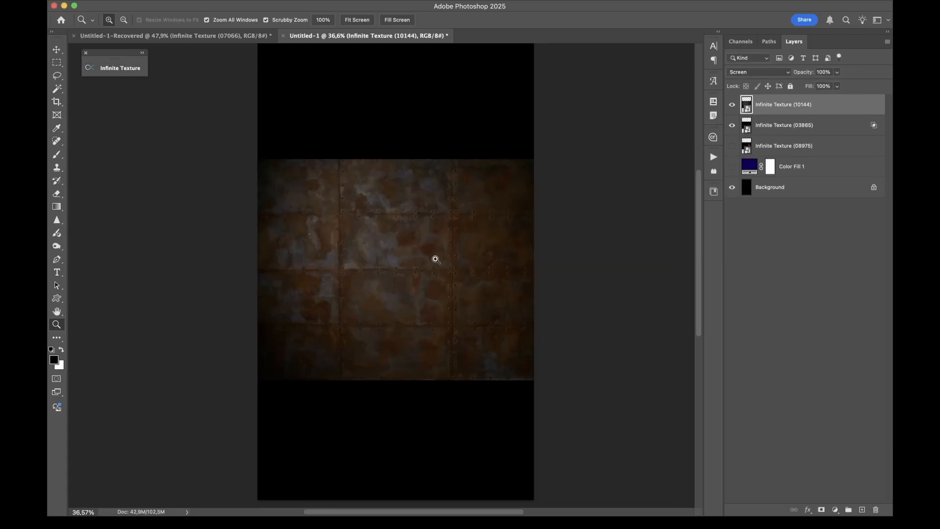
# Inspect the added rusty wall texture up close and hide the Infinite Texture (03865) layer
pyautogui.moveTo(370, 272); pyautogui.dragTo(370, 395)
pyautogui.scroll(-5, 371, 394)
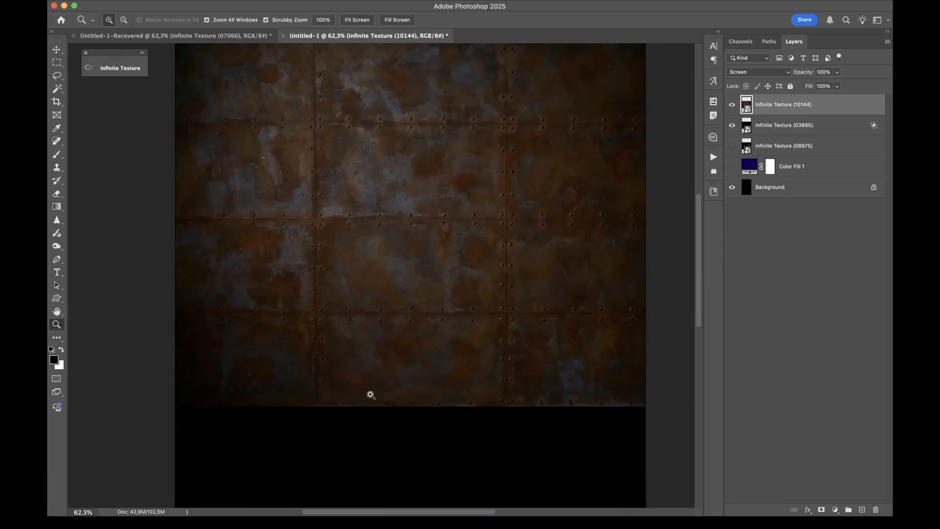
pyautogui.moveTo(469, 262)
pyautogui.mouseDown()
pyautogui.moveTo(428, 300)
pyautogui.moveTo(508, 263)
pyautogui.moveTo(480, 271)
pyautogui.mouseUp()
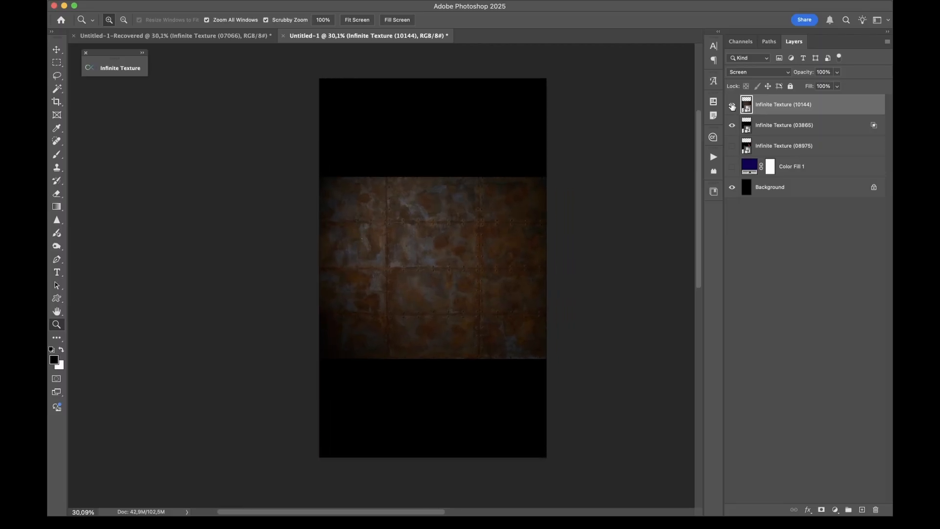
pyautogui.click(732, 128)
# Enable the option that makes textures fill the canvas, add the rusty wall texture again and hide its earlier copy
pyautogui.click(128, 70)
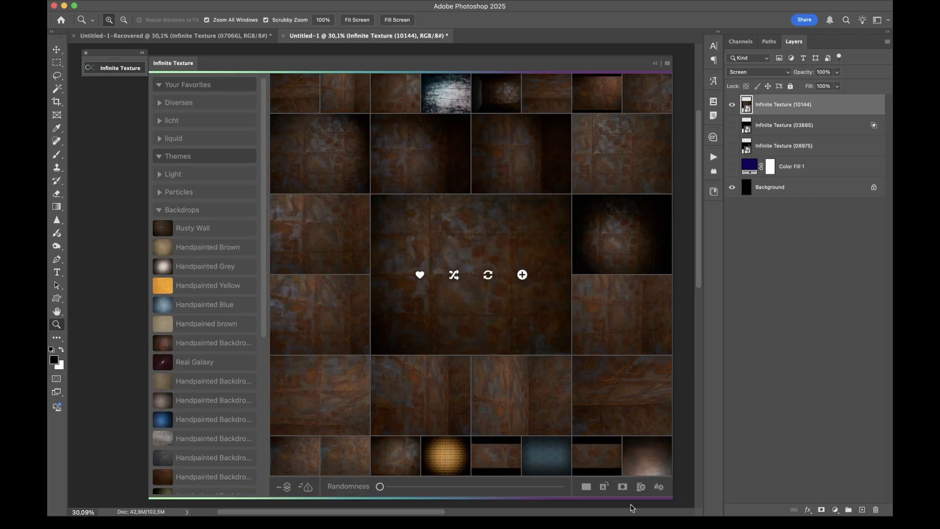
pyautogui.click(588, 489)
pyautogui.click(522, 275)
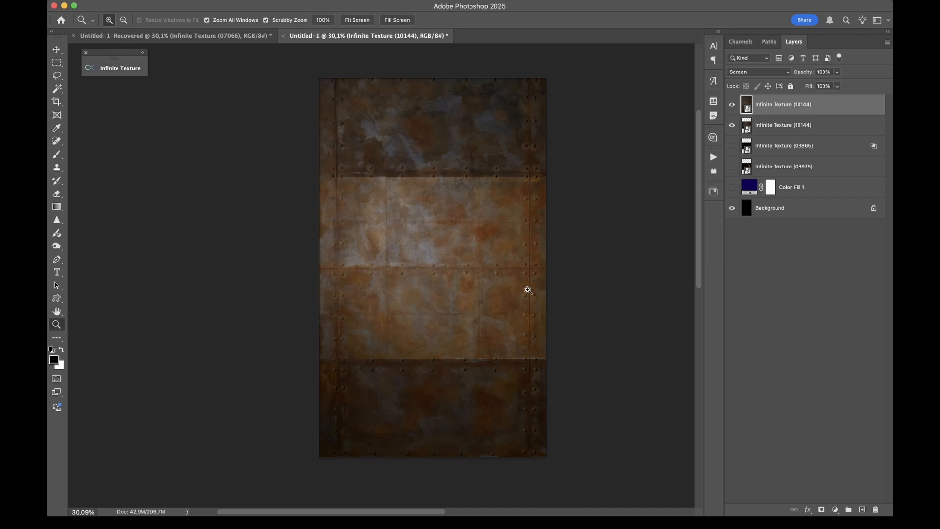
pyautogui.click(732, 126)
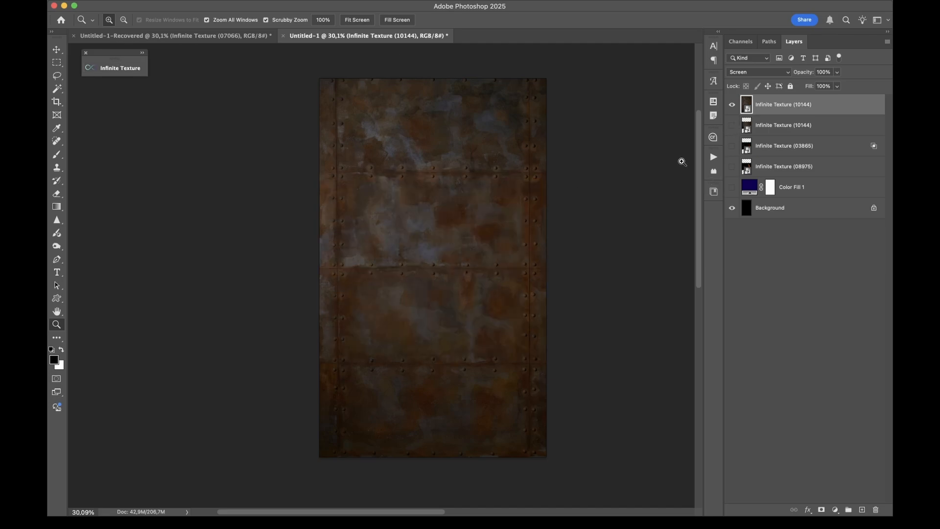
# Compare the canvas-filling and original rusty wall layers by toggling their visibility, leaving both hidden
pyautogui.click(733, 105)
pyautogui.click(732, 128)
pyautogui.click(732, 128)
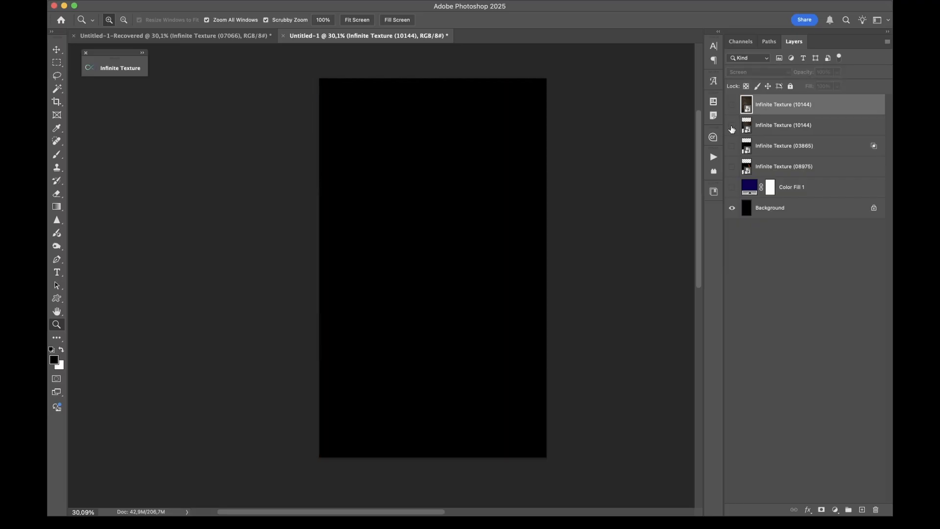
pyautogui.click(732, 104)
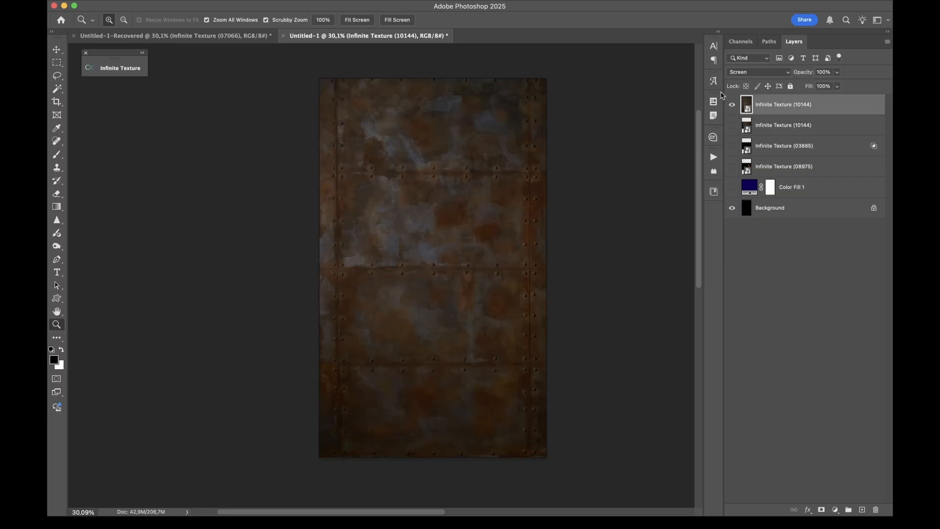
pyautogui.click(732, 105)
# Enable automatic rotation for placed textures and add the rusty wall texture once more
pyautogui.click(120, 68)
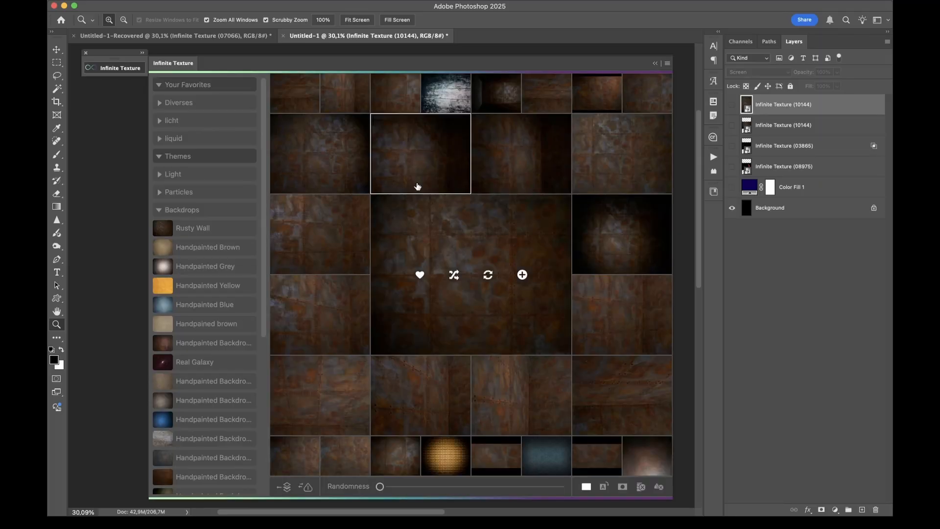
pyautogui.click(605, 489)
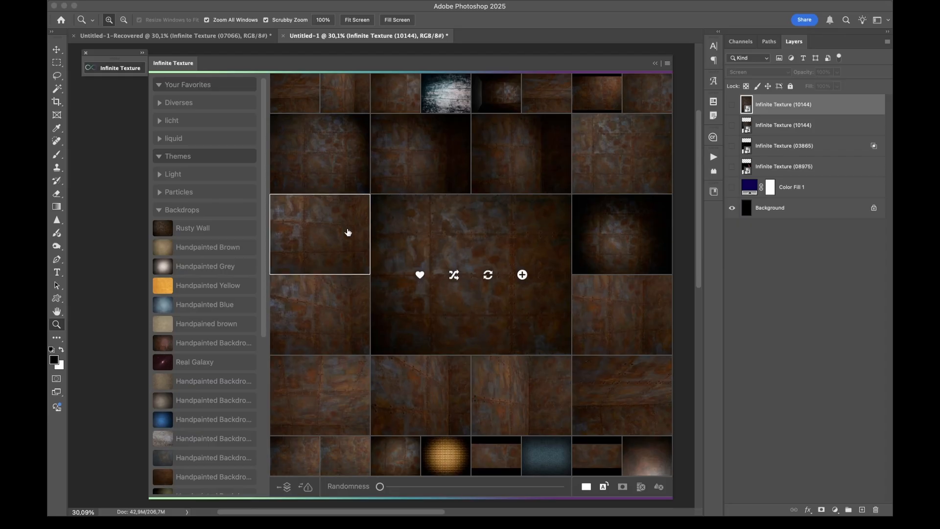
pyautogui.click(523, 275)
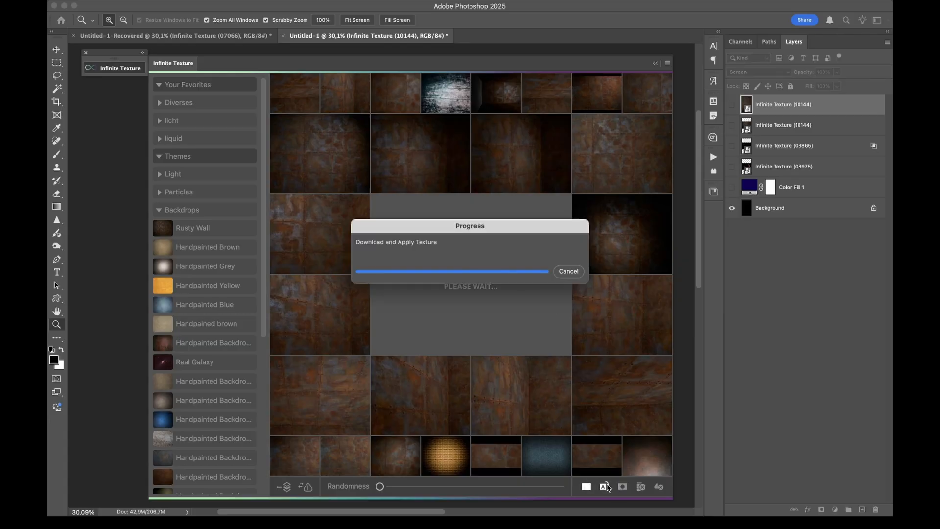
pyautogui.click(114, 69)
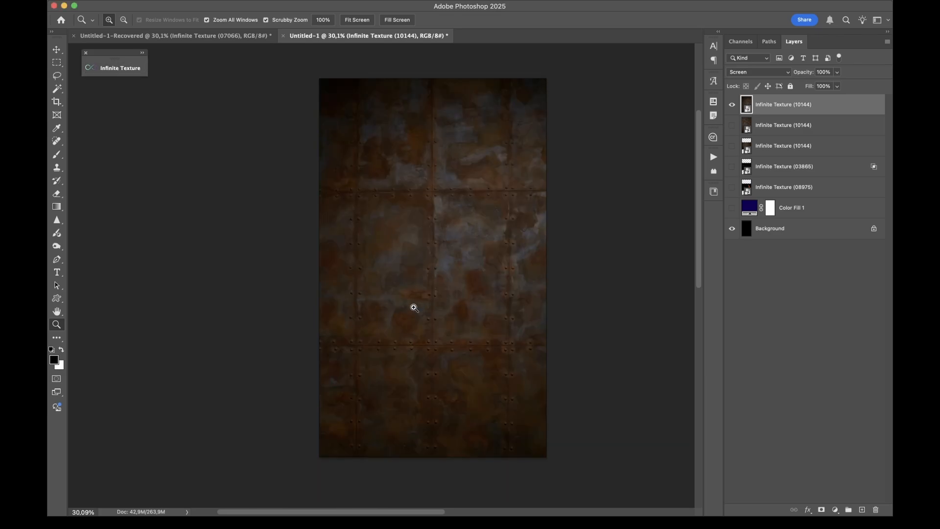
# Compare the rotated and unrotated rusty wall layers by toggling their visibility, leaving both hidden
pyautogui.click(732, 105)
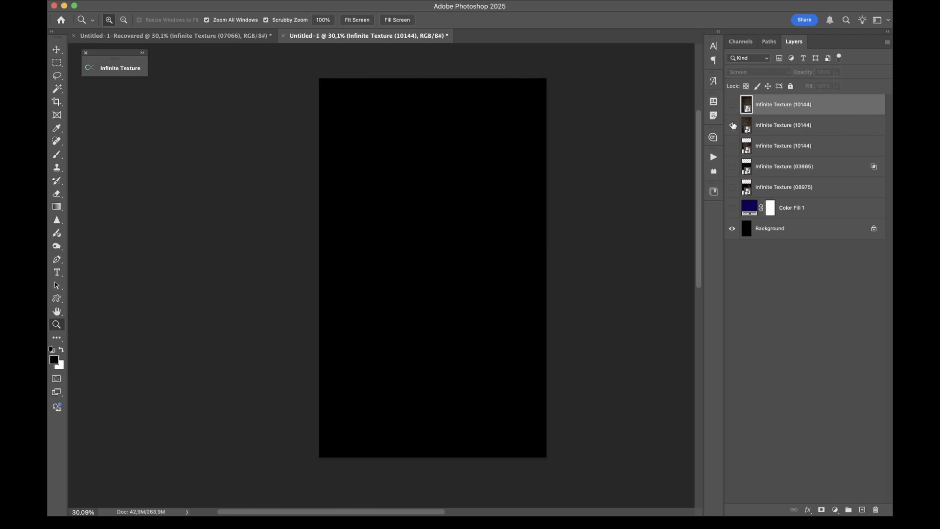
pyautogui.click(733, 125)
pyautogui.click(733, 125)
pyautogui.click(732, 104)
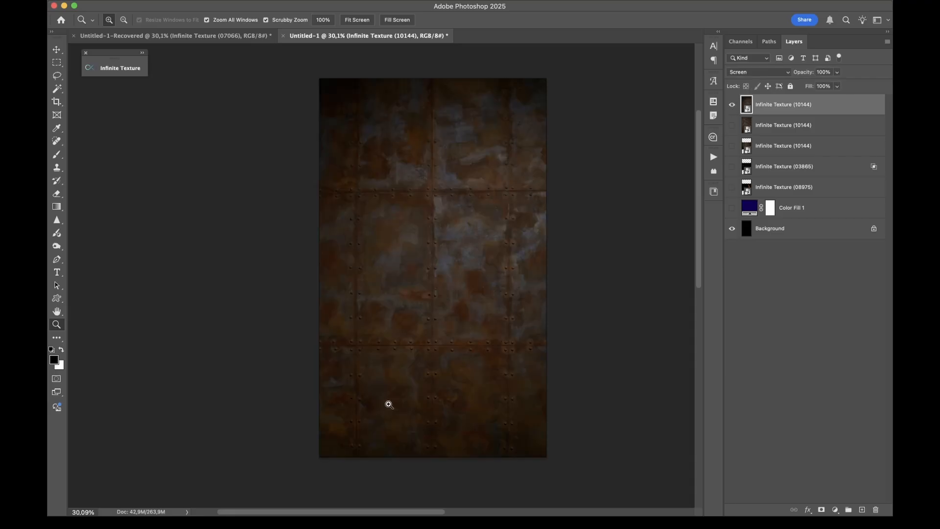
pyautogui.click(733, 105)
# Enable adding a layer mask to placed textures and add the rusty wall texture with a mask
pyautogui.click(126, 68)
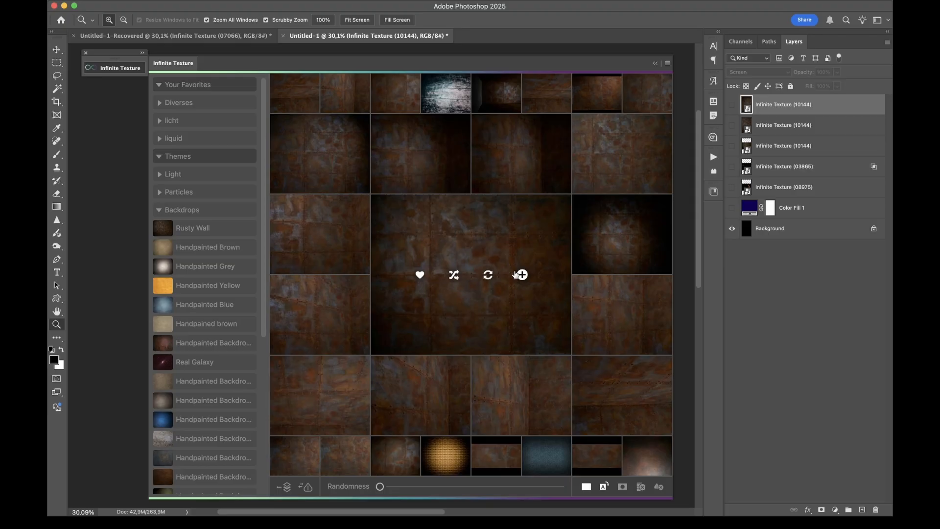
pyautogui.click(625, 490)
pyautogui.click(523, 275)
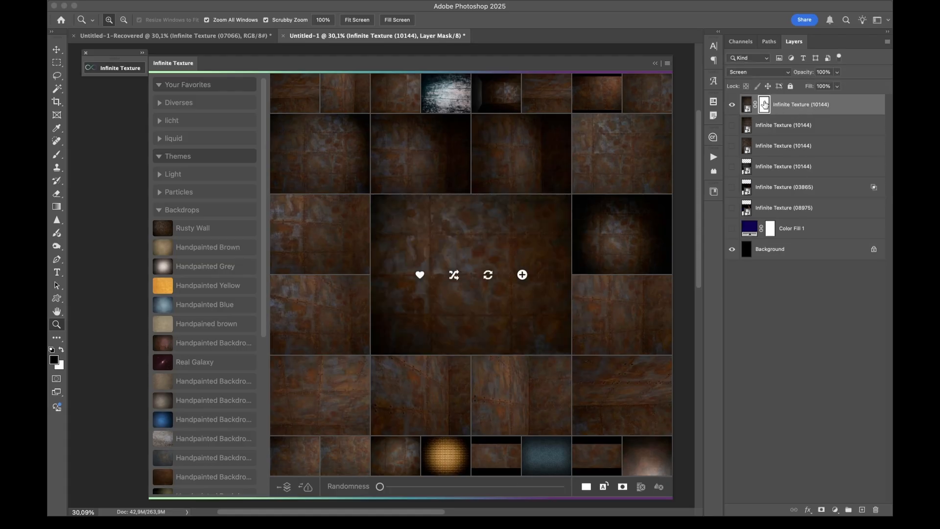
# Brush black on the new layer's mask to hide the upper-left part of the rusty wall
pyautogui.click(130, 74)
pyautogui.press('b')
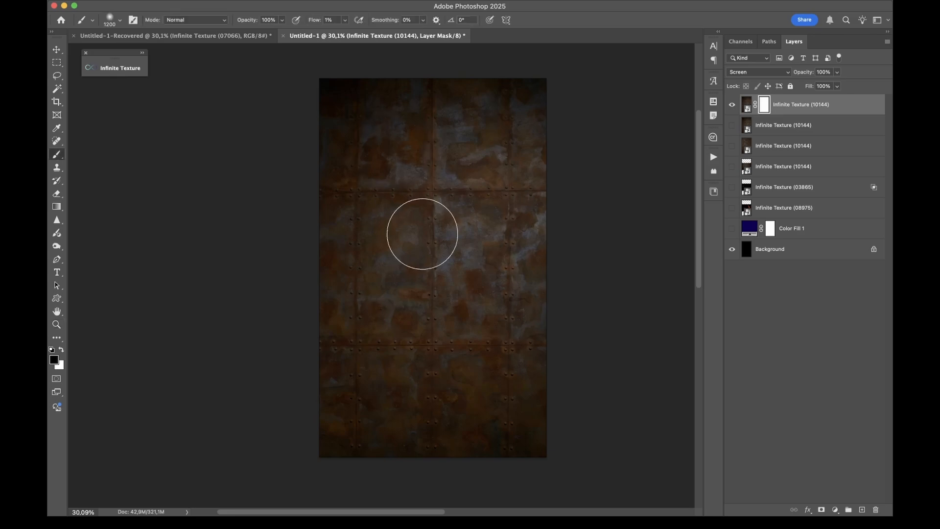
pyautogui.moveTo(332, 239)
pyautogui.mouseDown()
pyautogui.moveTo(402, 150)
pyautogui.moveTo(341, 251)
pyautogui.moveTo(299, 355)
pyautogui.moveTo(454, 175)
pyautogui.moveTo(323, 348)
pyautogui.moveTo(367, 167)
pyautogui.moveTo(296, 281)
pyautogui.mouseUp()
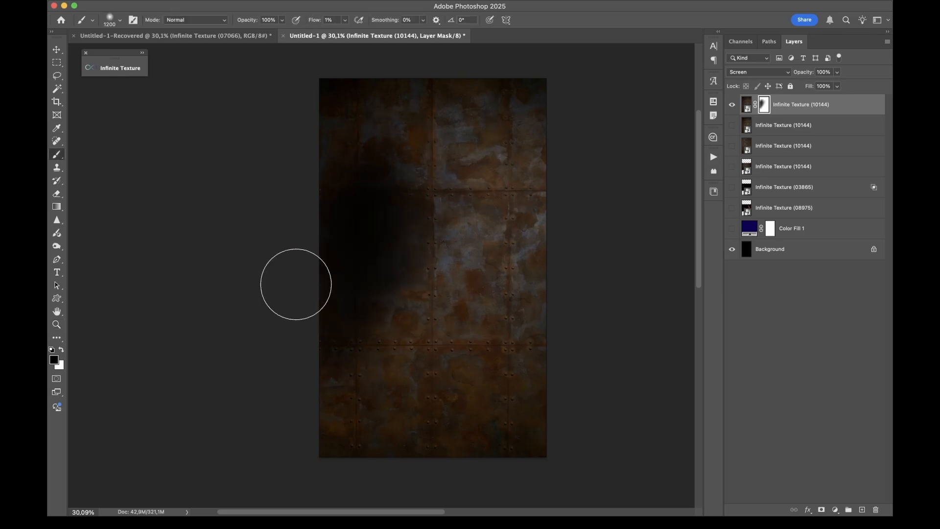
# Switch off the automatic Screen blending and add the rusty wall texture again in Normal mode
pyautogui.click(120, 68)
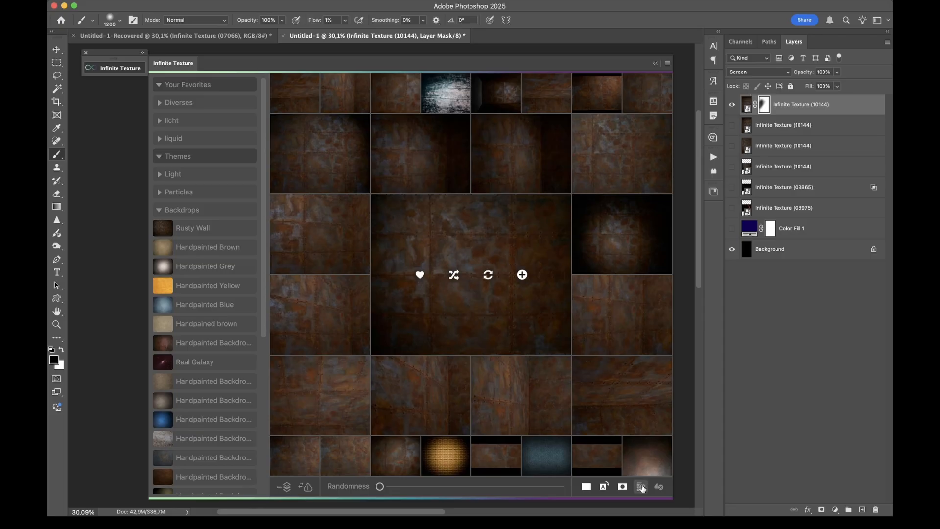
pyautogui.click(522, 276)
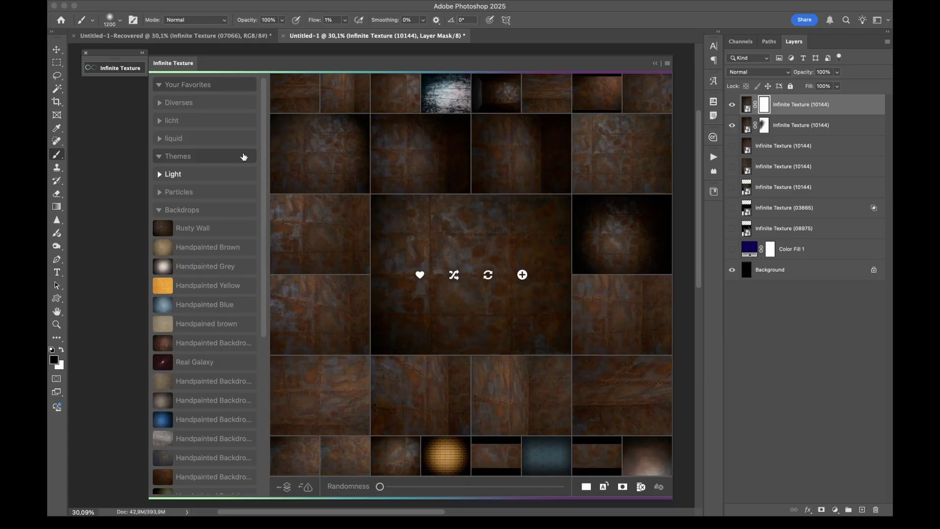
# Collapse the Backdrops category, expand Liquids and load a milk splash theme
pyautogui.click(180, 210)
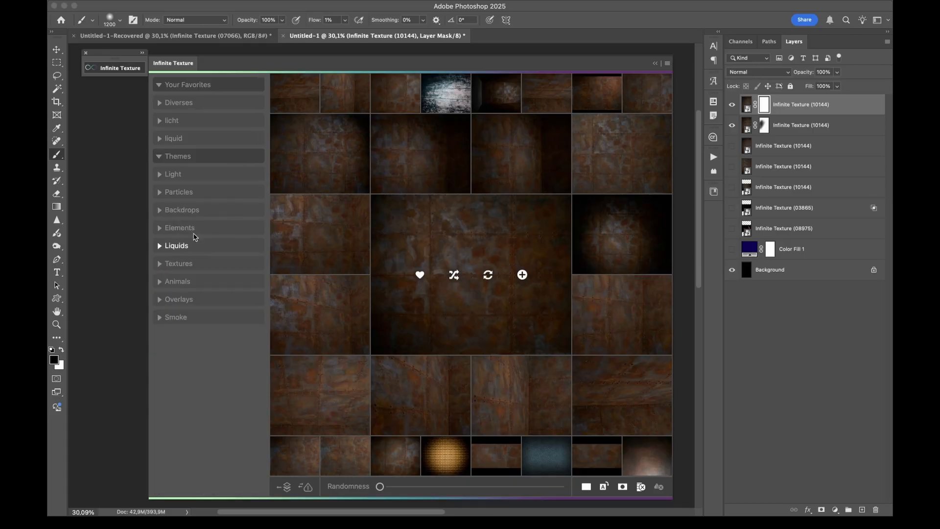
pyautogui.click(182, 248)
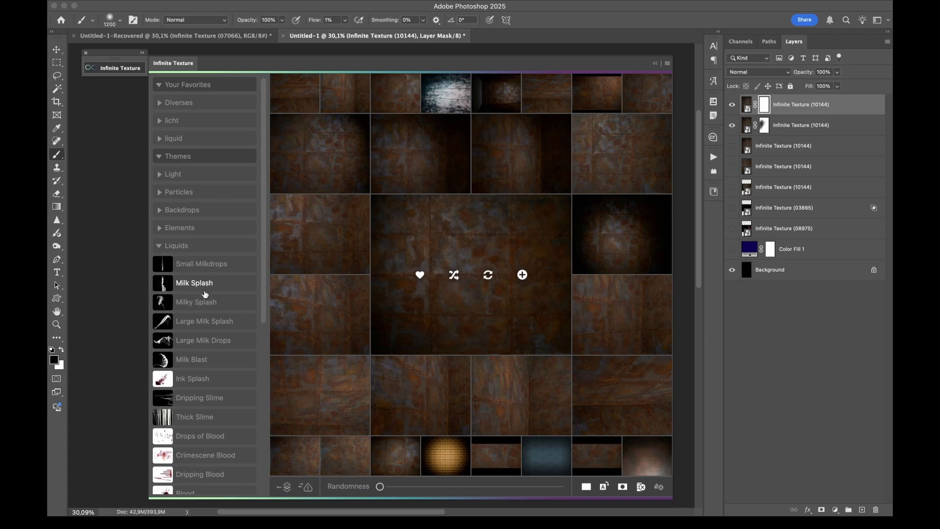
pyautogui.click(201, 285)
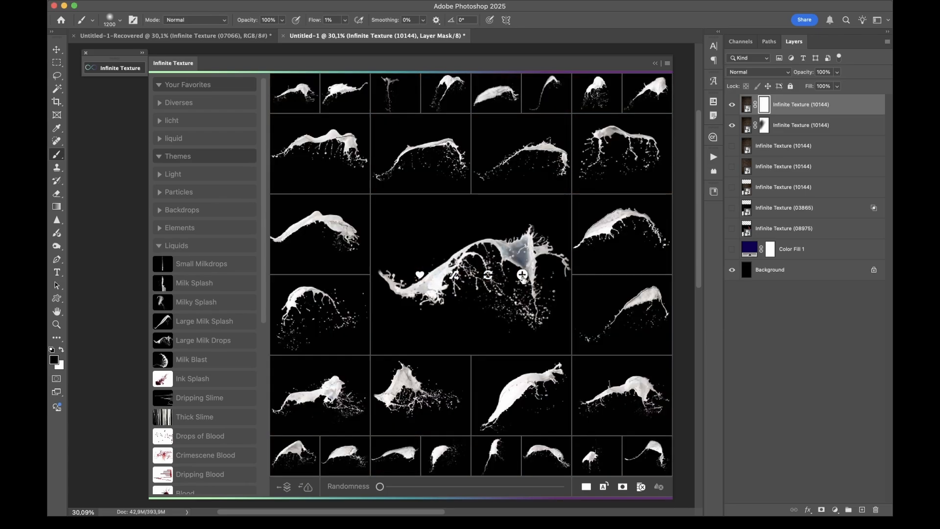
# Load a large milk splash texture and add it to the document twice, first with Blend If transparency and then without
pyautogui.click(523, 275)
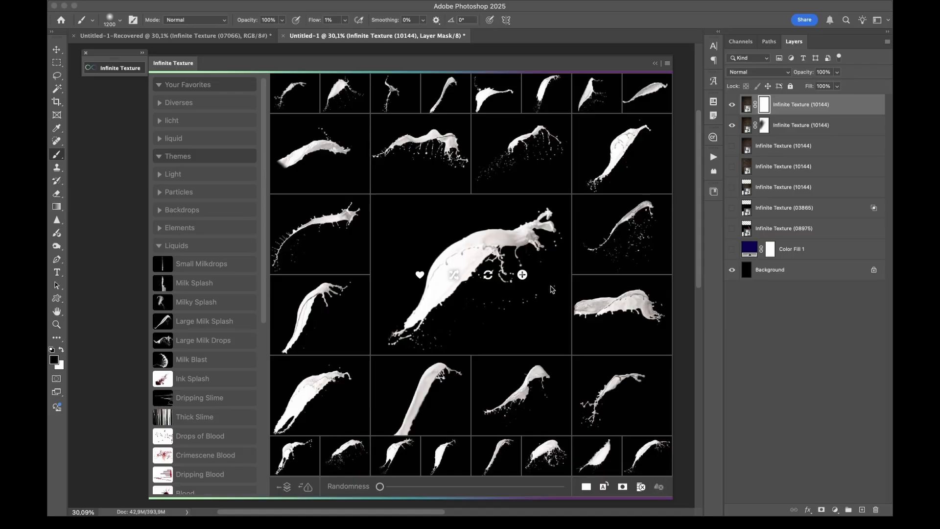
pyautogui.click(522, 274)
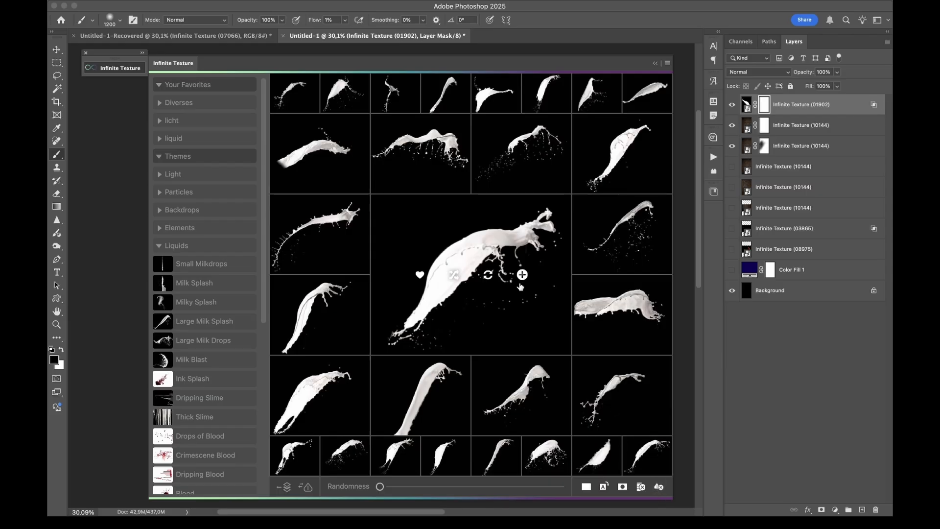
pyautogui.click(523, 276)
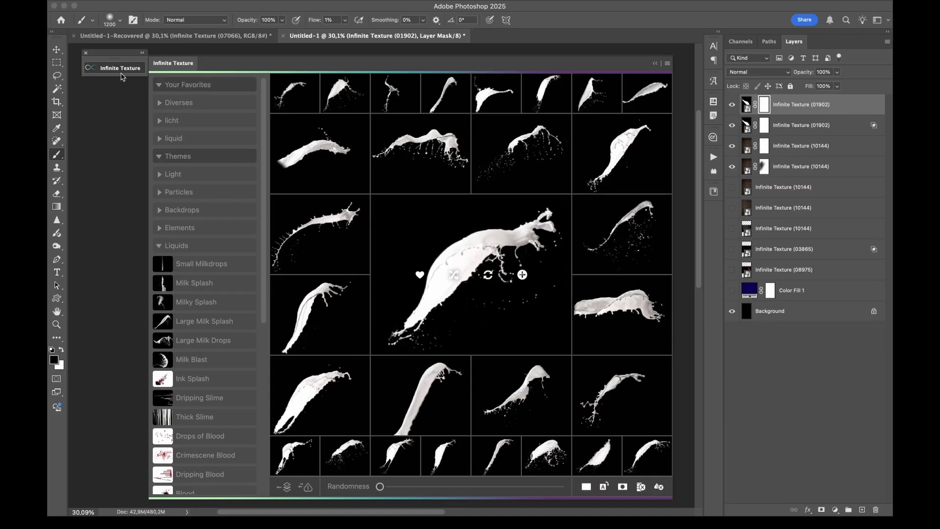
# Hide the other texture layers and show only the topmost milk splash layer
pyautogui.click(122, 72)
pyautogui.moveTo(732, 104); pyautogui.dragTo(732, 181)
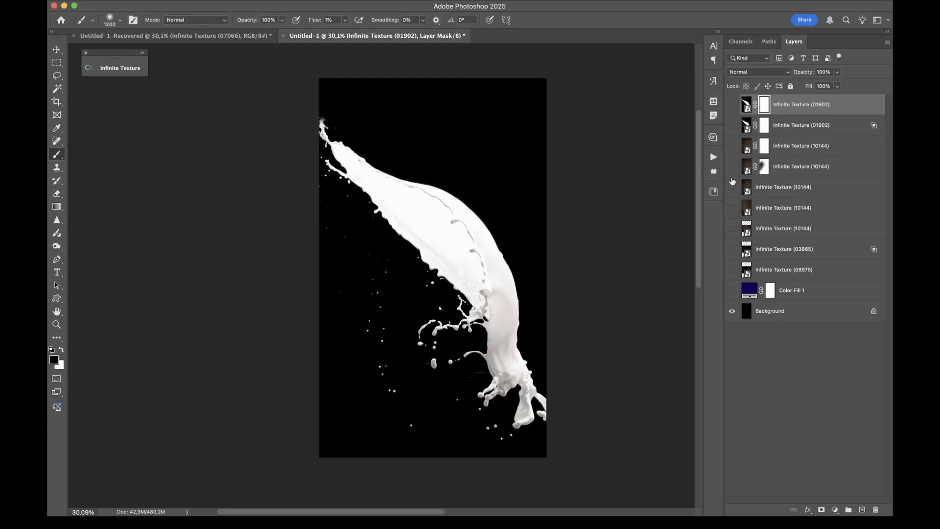
pyautogui.click(732, 104)
# Hide the topmost milk splash and show the Blend If milk splash over the dark blue Color Fill 1 layer
pyautogui.click(113, 69)
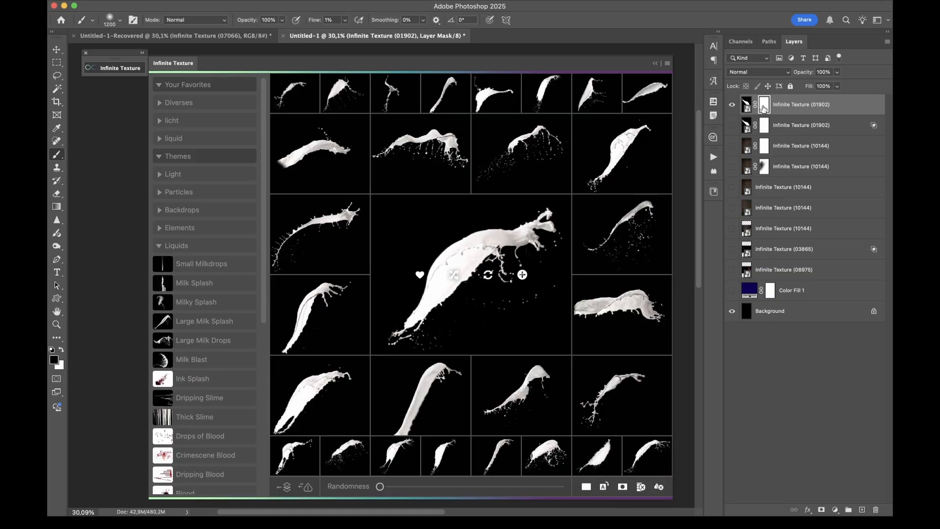
pyautogui.click(733, 104)
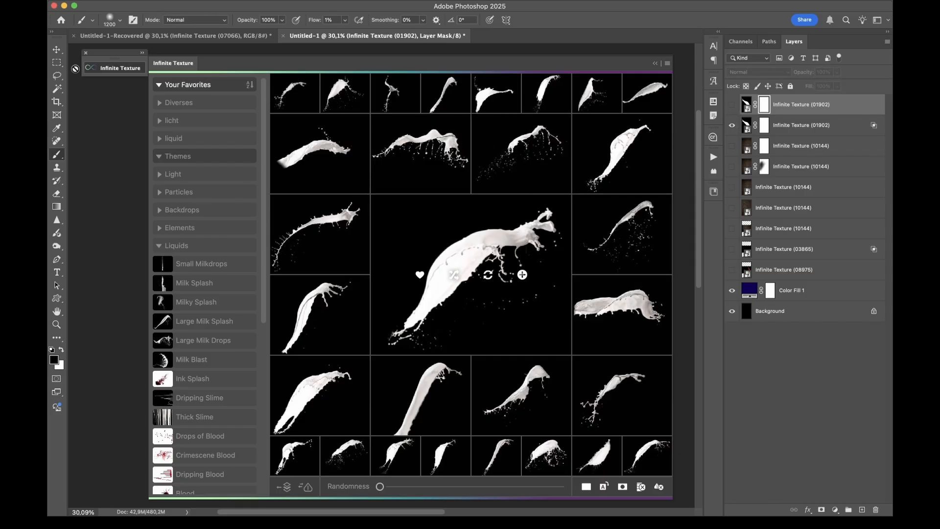
pyautogui.click(112, 68)
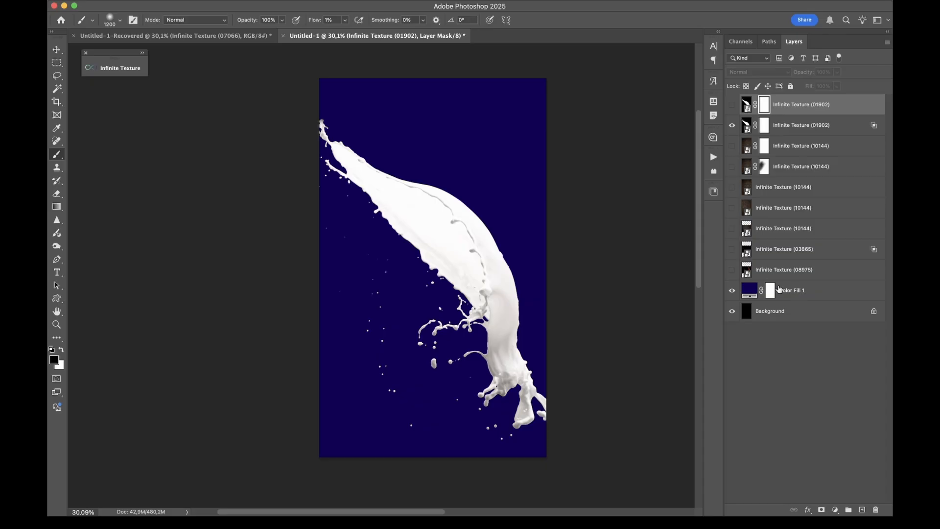
# Delete the white layer mask from the milk splash layer that uses Blend If
pyautogui.click(808, 131)
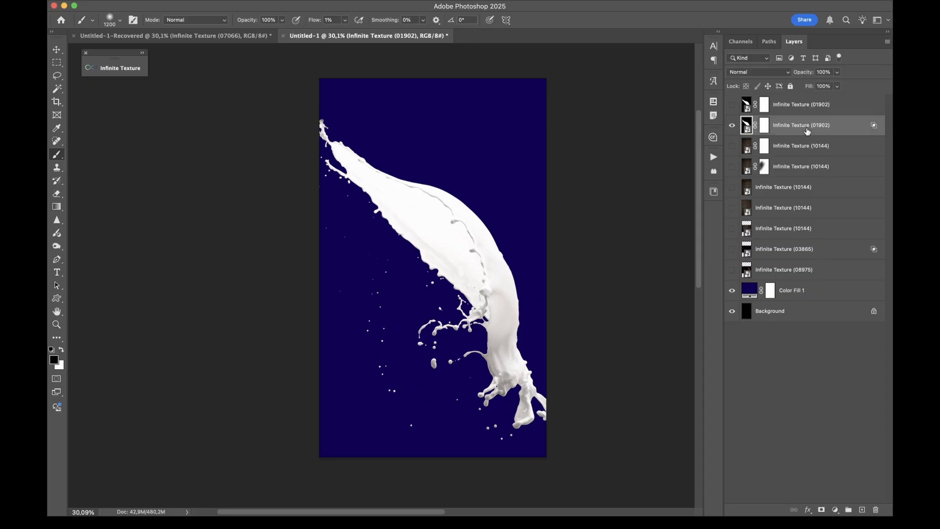
pyautogui.rightClick(763, 129)
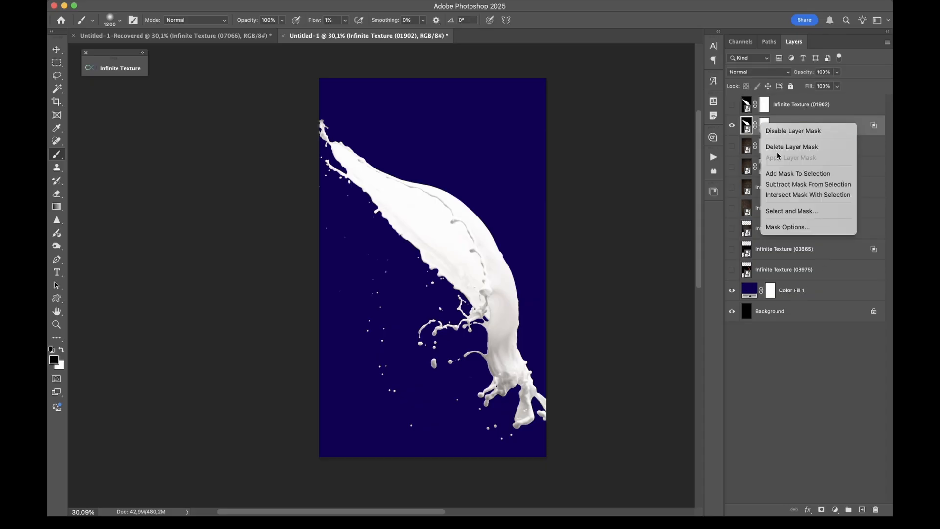
pyautogui.click(779, 150)
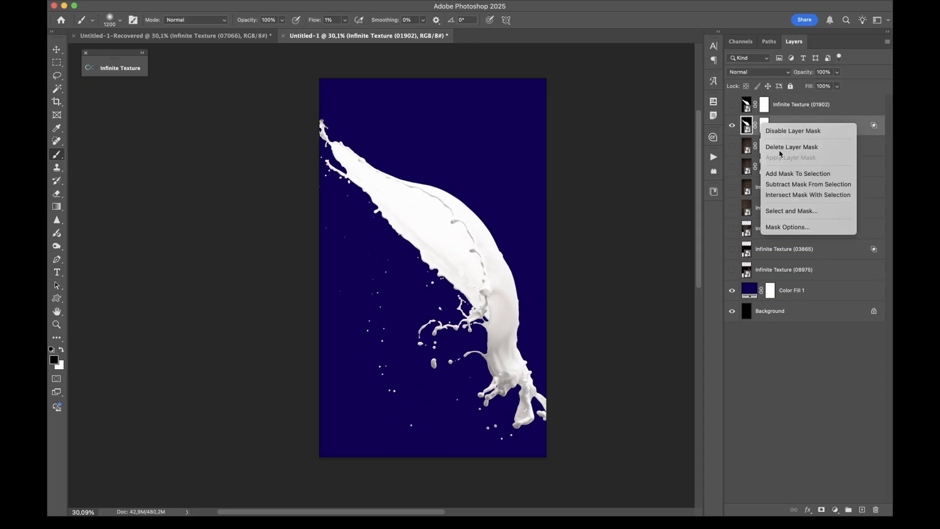
# Convert the milk splash layer's Blend If transparency into a layer mask with Infinite Texture
pyautogui.click(125, 71)
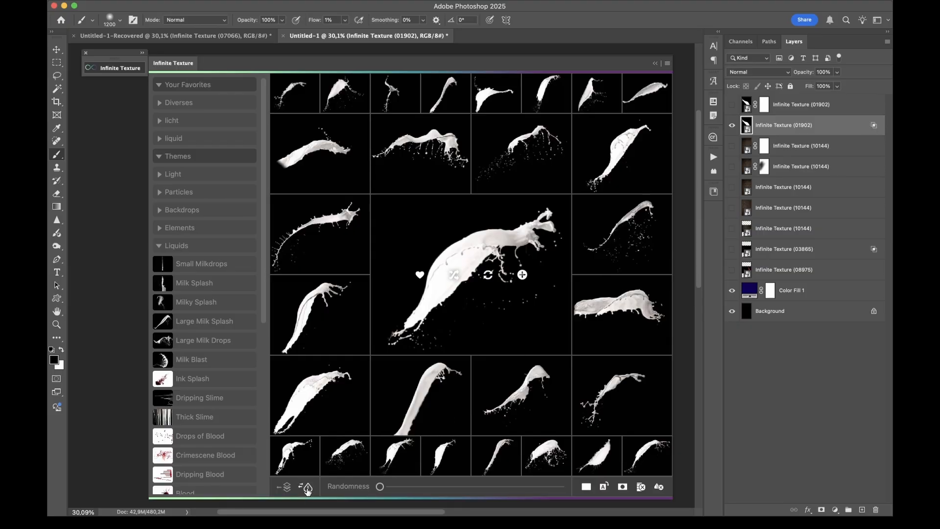
pyautogui.click(308, 487)
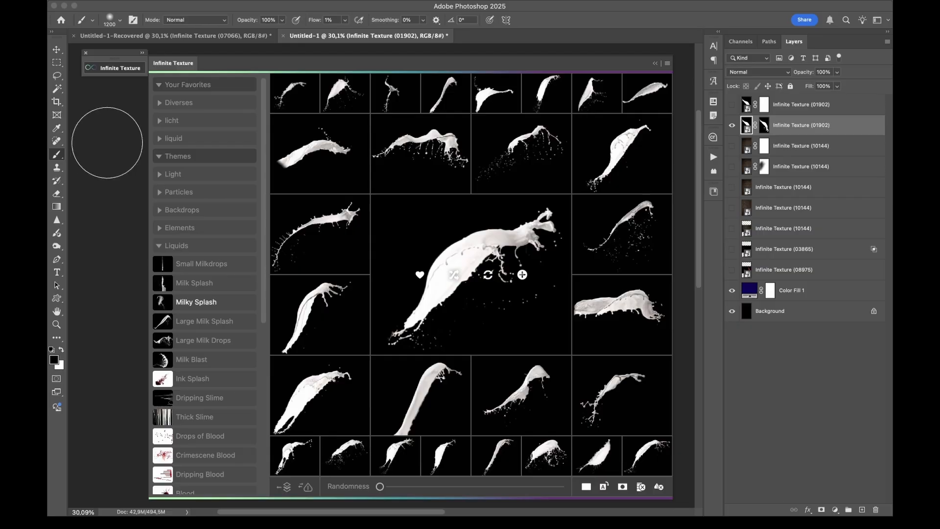
pyautogui.click(116, 69)
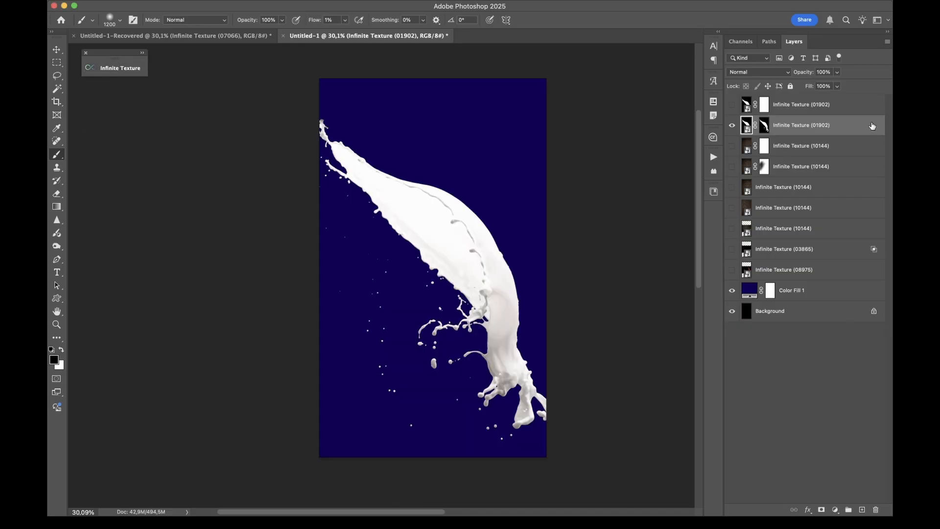
# Select the milk splash layer's generated mask and inspect it against the normal view
pyautogui.keyDown('alt'); pyautogui.click(763, 126); pyautogui.keyUp('alt')
pyautogui.keyDown('alt'); pyautogui.click(764, 126); pyautogui.keyUp('alt')
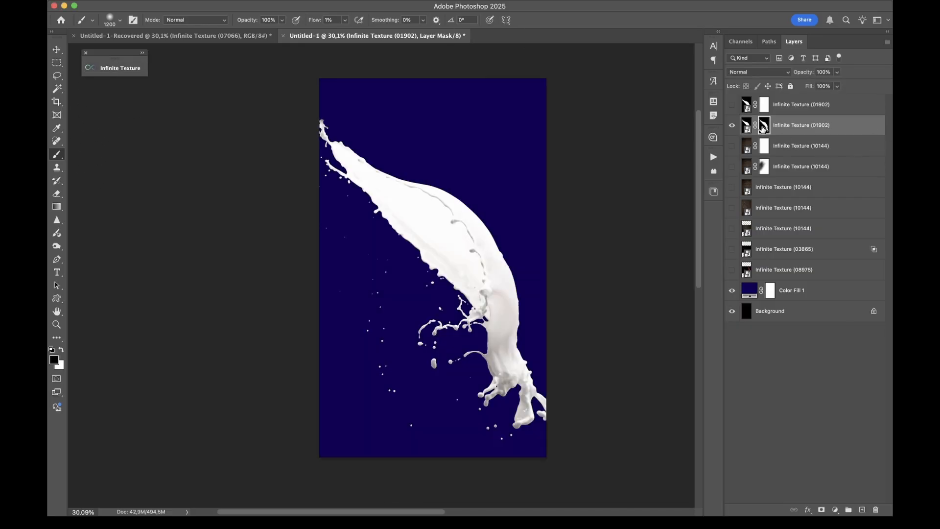
pyautogui.keyDown('alt'); pyautogui.click(764, 126); pyautogui.keyUp('alt')
pyautogui.keyDown('alt'); pyautogui.click(764, 126); pyautogui.keyUp('alt')
pyautogui.keyDown('alt'); pyautogui.click(764, 126); pyautogui.keyUp('alt')
pyautogui.keyDown('alt'); pyautogui.click(763, 126); pyautogui.keyUp('alt')
# Hide the milk splash layer and add the reddish-brown handpainted texture from the Backdrops themes to the document
pyautogui.click(732, 125)
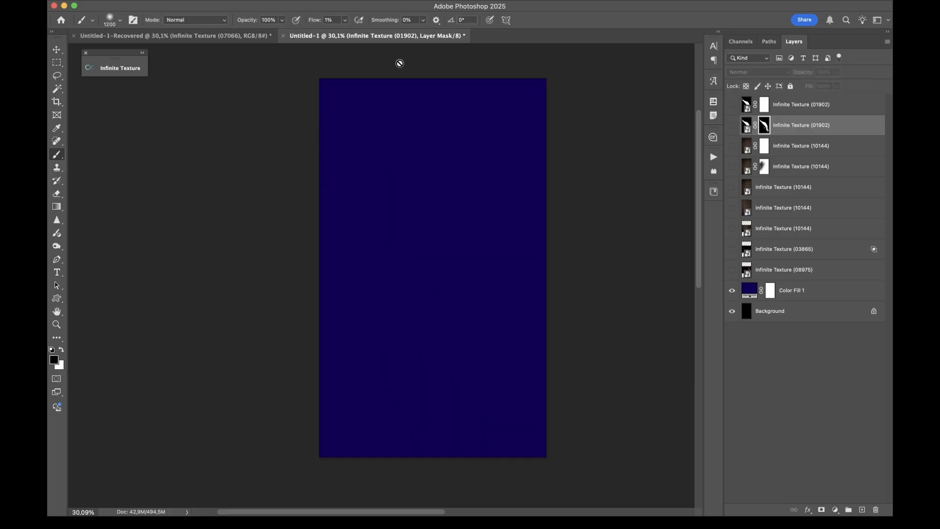
pyautogui.click(129, 69)
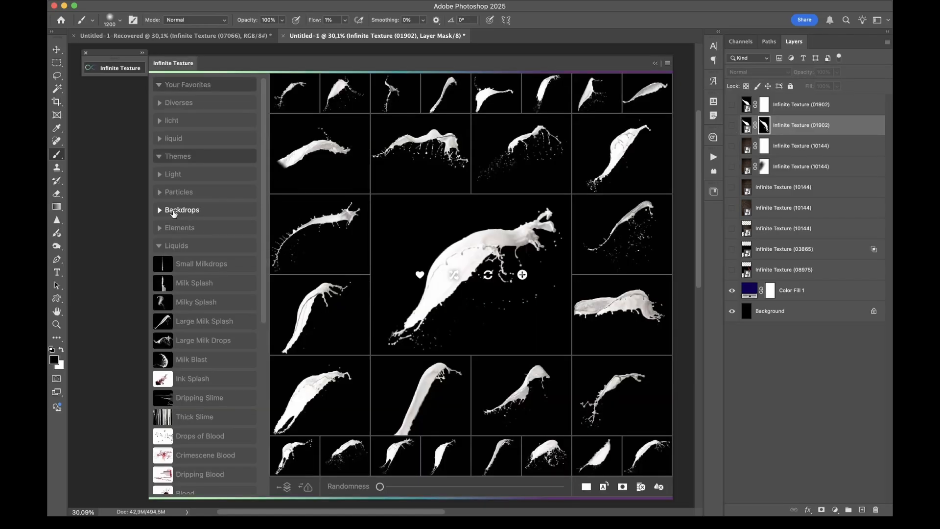
pyautogui.click(174, 210)
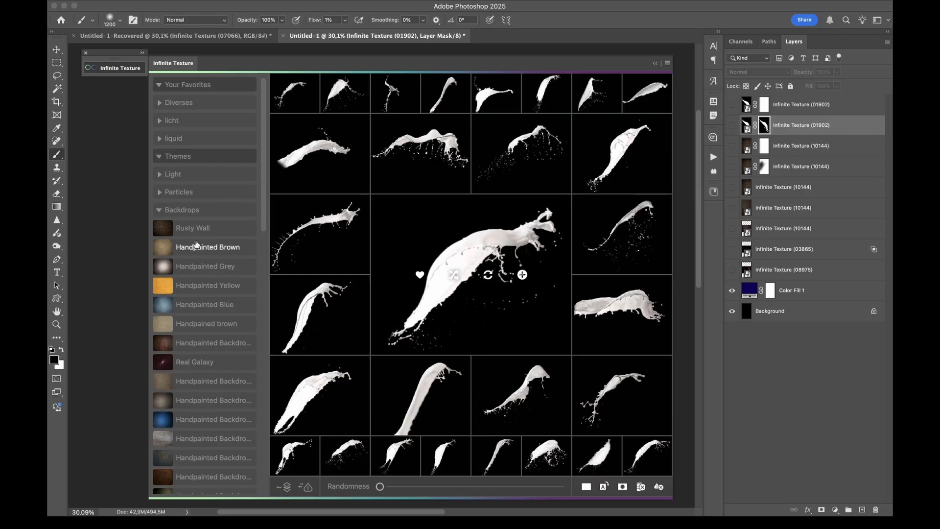
pyautogui.click(199, 344)
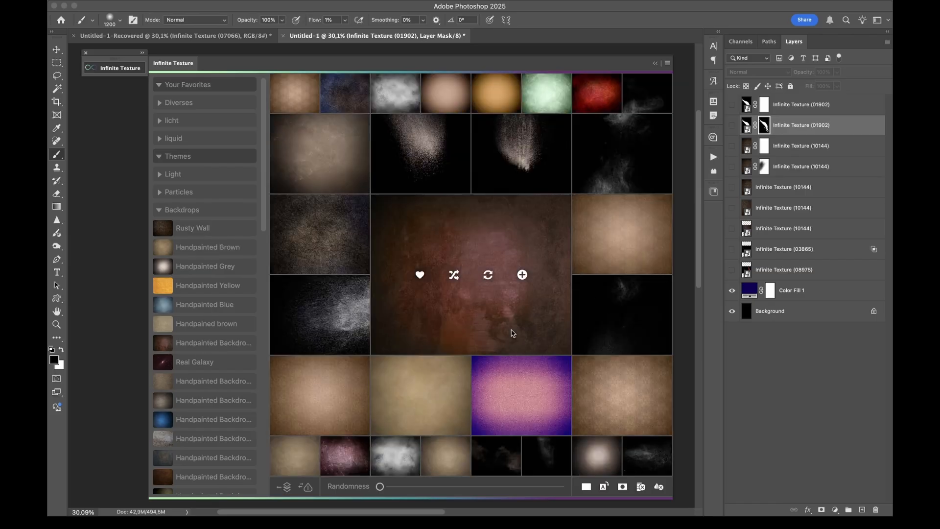
pyautogui.click(523, 275)
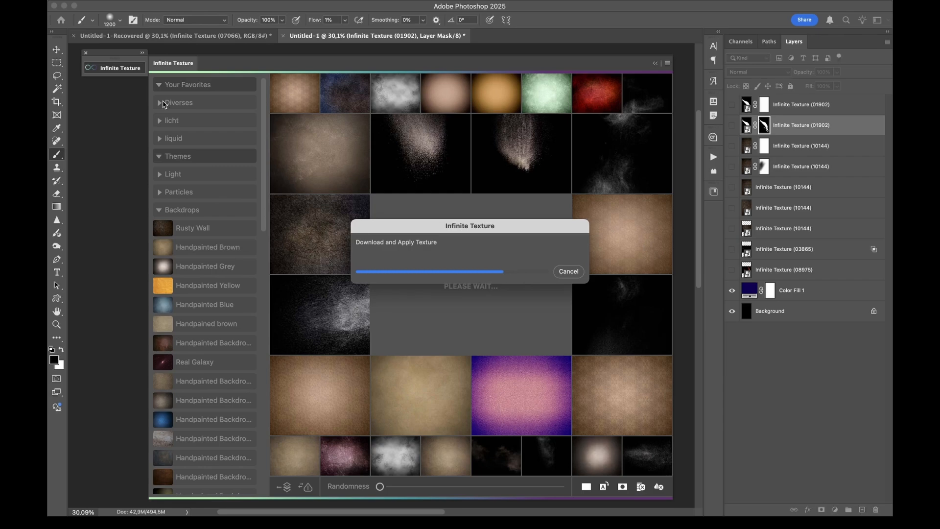
pyautogui.click(128, 68)
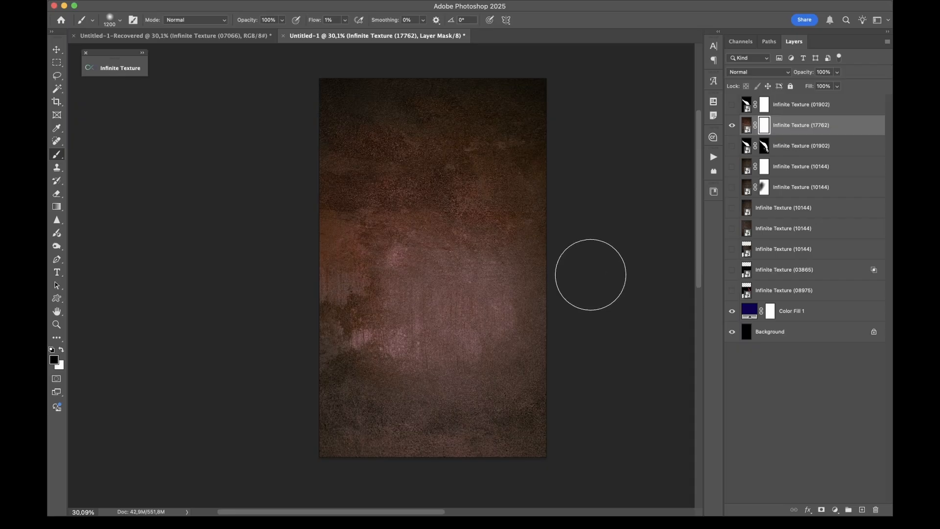
# Delete the reddish-brown backdrop layer's mask and set its Blend If current-layer black slider split to 38 / 71
pyautogui.rightClick(764, 128)
pyautogui.click(803, 139)
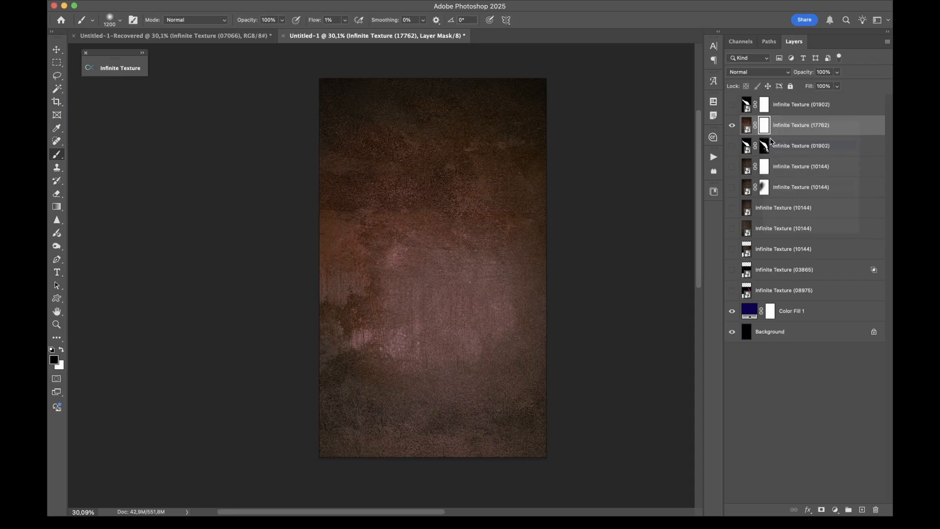
pyautogui.rightClick(839, 129)
pyautogui.click(833, 131)
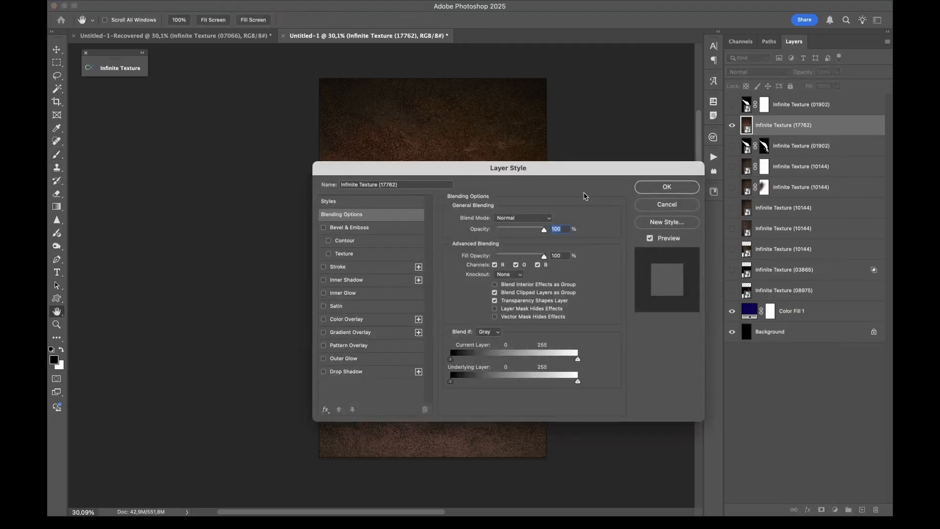
pyautogui.moveTo(486, 171); pyautogui.dragTo(654, 35)
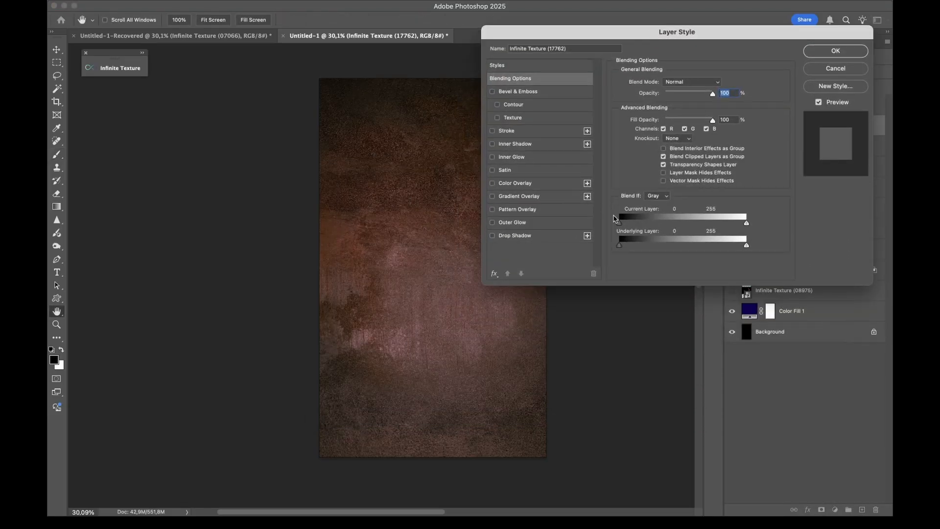
pyautogui.moveTo(620, 225); pyautogui.dragTo(640, 226)
pyautogui.press('alt')
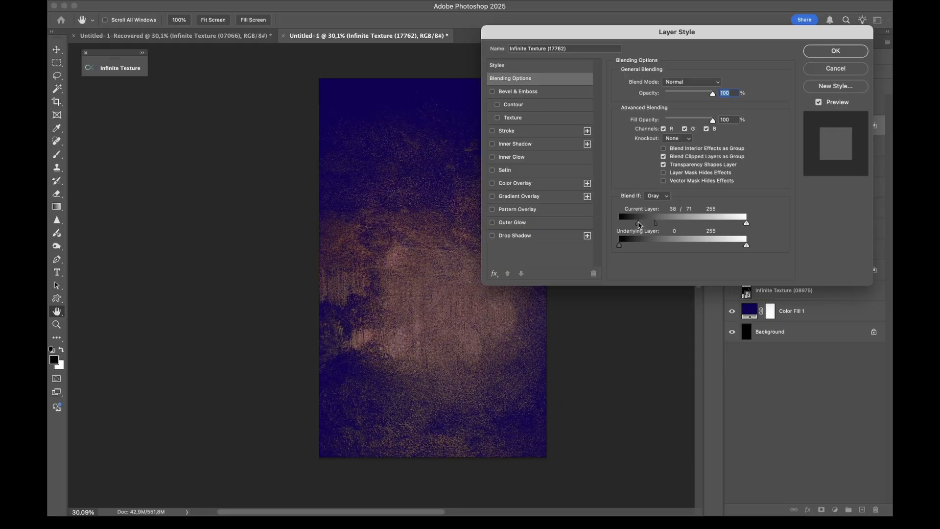
pyautogui.click(811, 52)
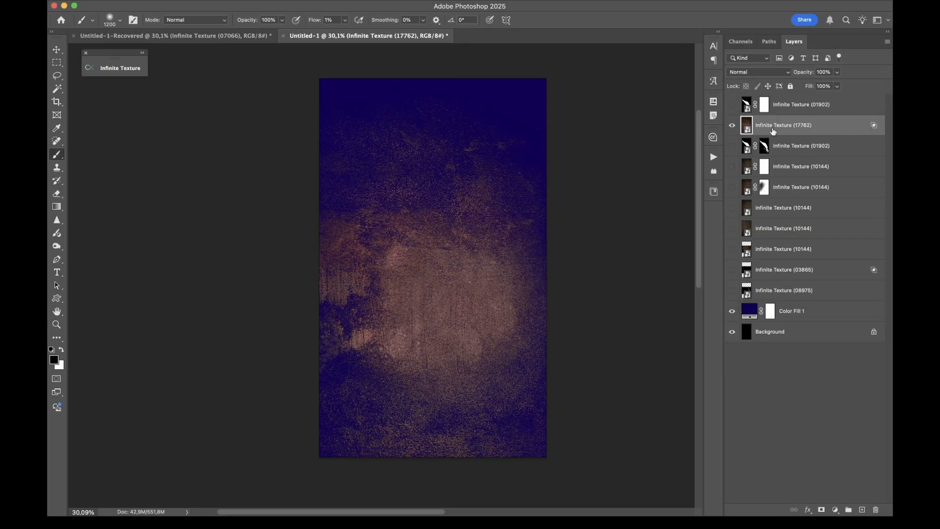
# Convert the backdrop layer's Blend If transparency into a layer mask and view that mask on the canvas
pyautogui.click(734, 126)
pyautogui.click(120, 67)
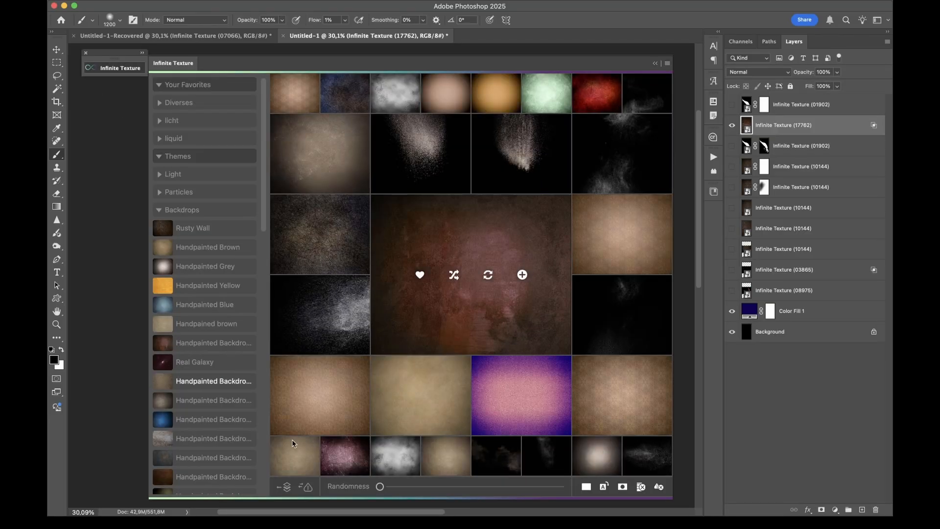
pyautogui.click(307, 487)
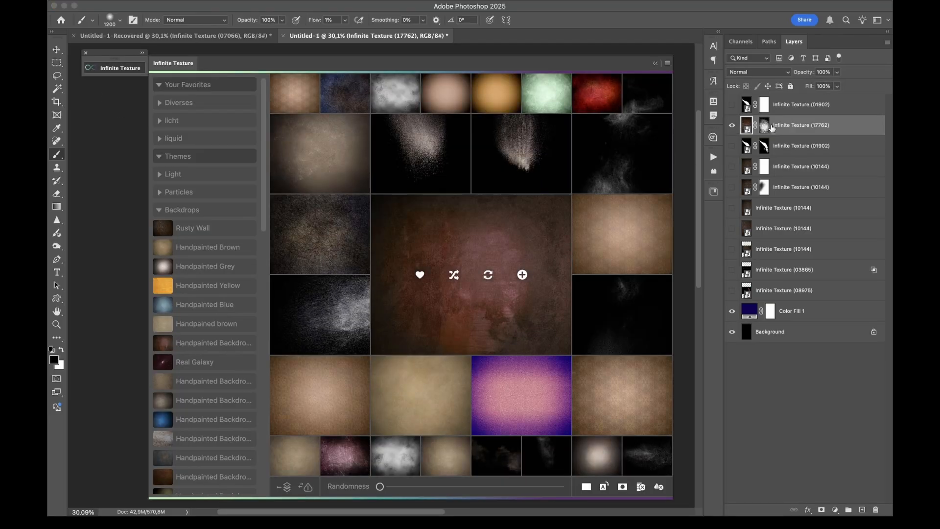
pyautogui.click(128, 69)
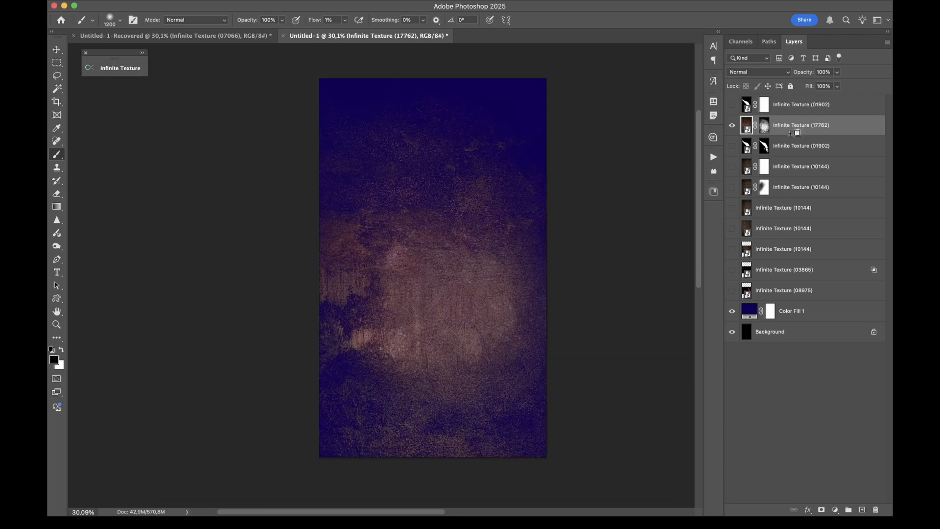
pyautogui.keyDown('alt'); pyautogui.click(765, 125); pyautogui.keyUp('alt')
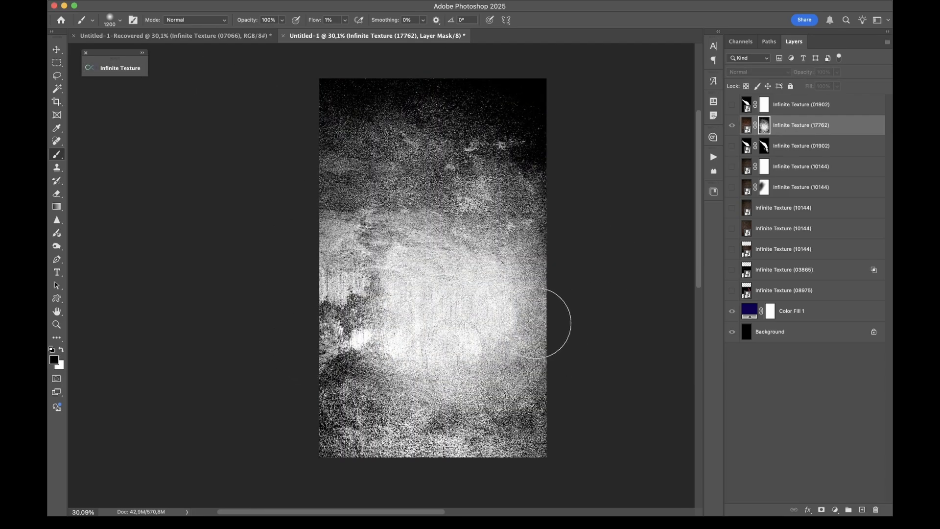
# Switch off automatic layer masks and add a pale green grunge backdrop with Screen blending above the masked backdrop
pyautogui.click(122, 68)
pyautogui.click(541, 90)
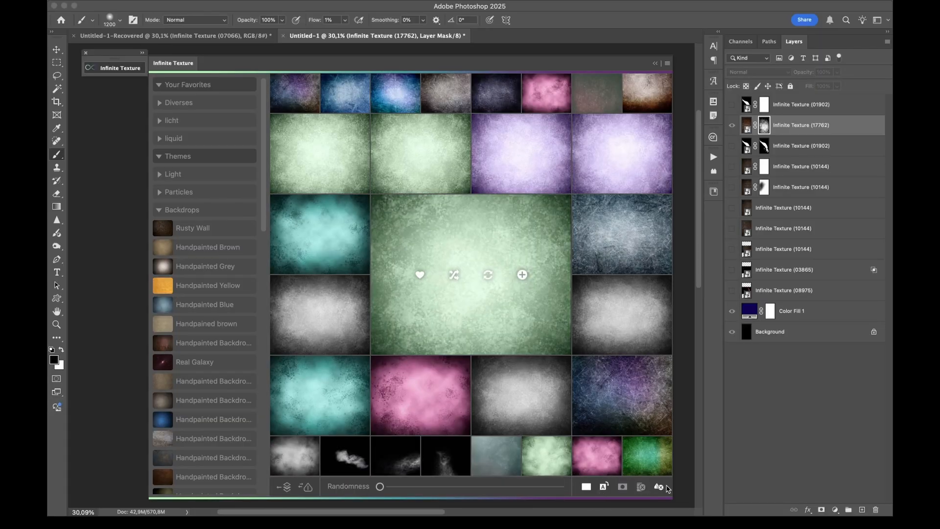
pyautogui.click(522, 275)
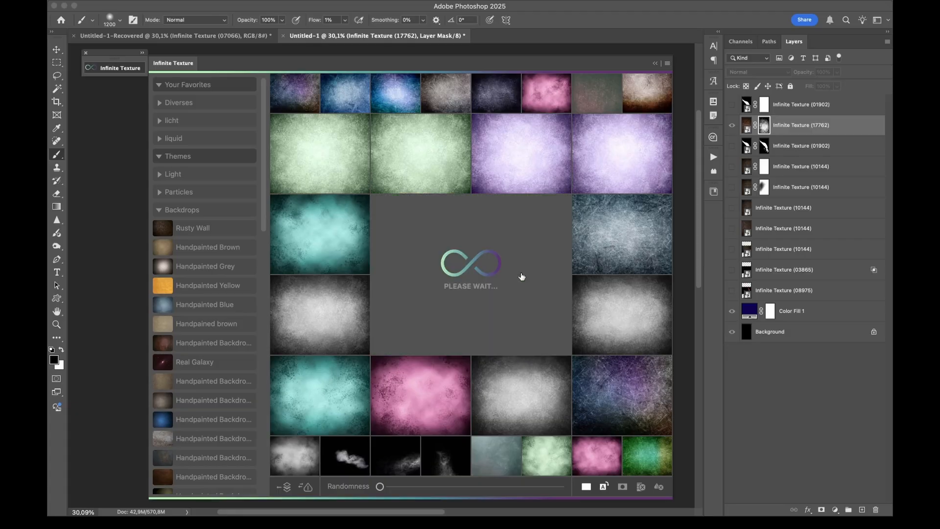
pyautogui.click(116, 70)
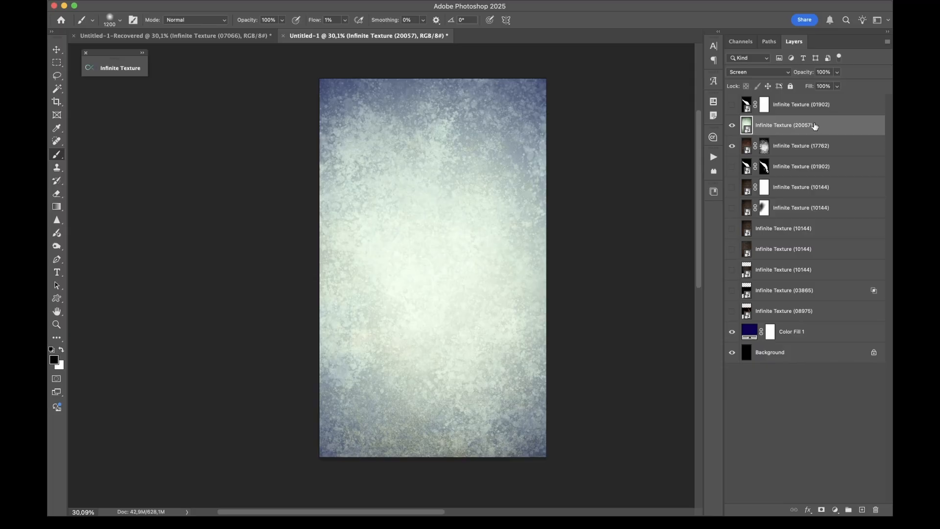
# Set the green backdrop layer's blend mode to Normal and select the mask of the reddish-brown backdrop layer below
pyautogui.click(778, 73)
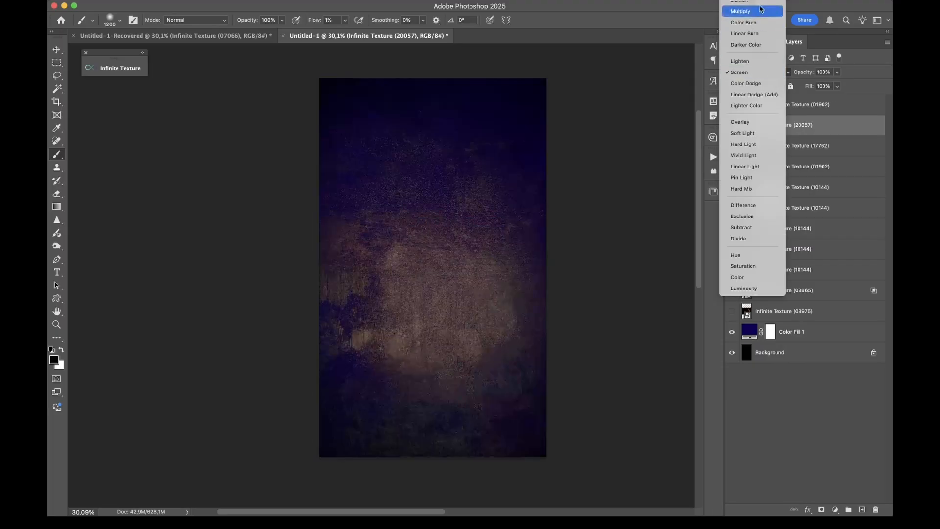
pyautogui.click(751, 9)
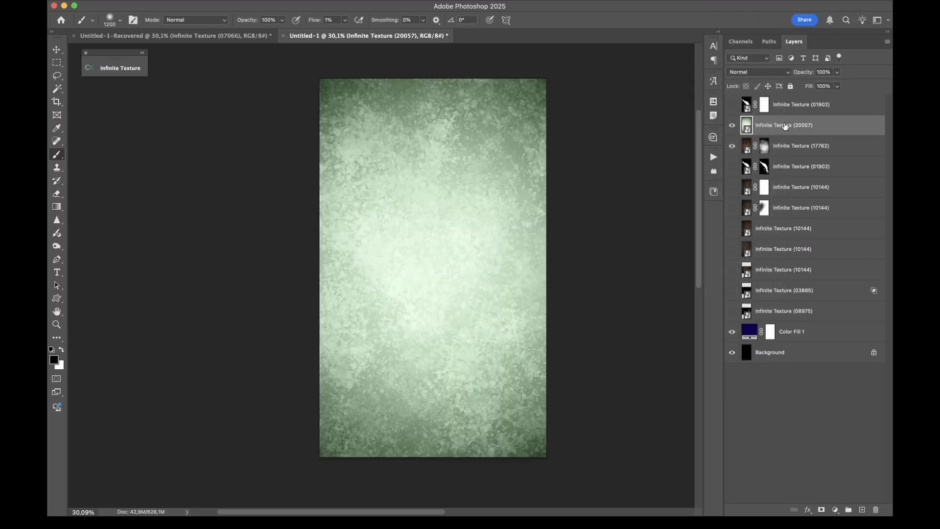
pyautogui.click(765, 146)
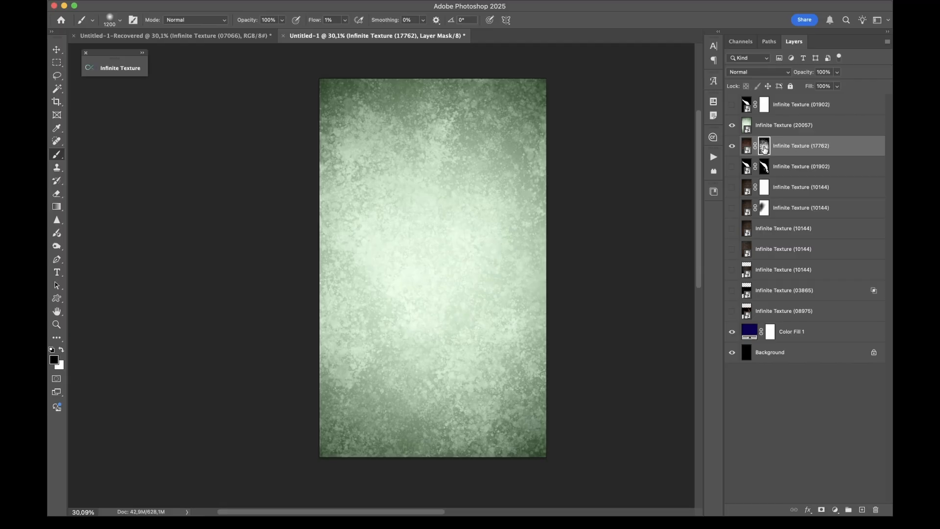
# Move the reddish-brown backdrop's mask onto the green backdrop layer, and hide the reddish-brown backdrop and the blue color fill layer
pyautogui.moveTo(765, 150); pyautogui.dragTo(767, 126)
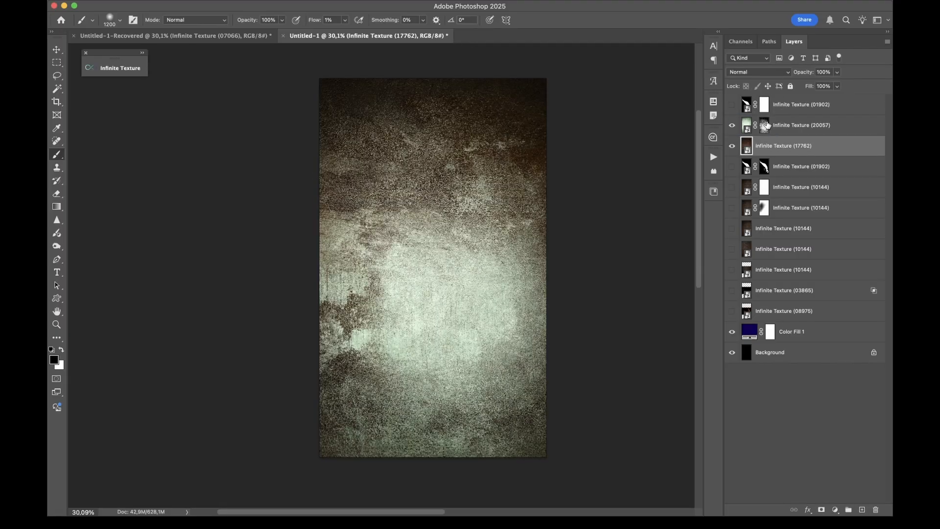
pyautogui.click(732, 147)
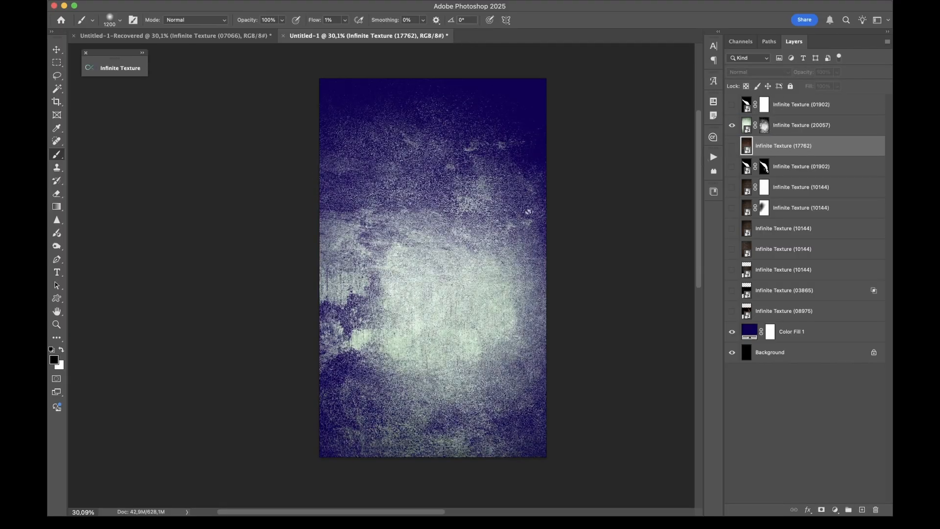
pyautogui.click(732, 126)
pyautogui.click(733, 126)
pyautogui.click(732, 332)
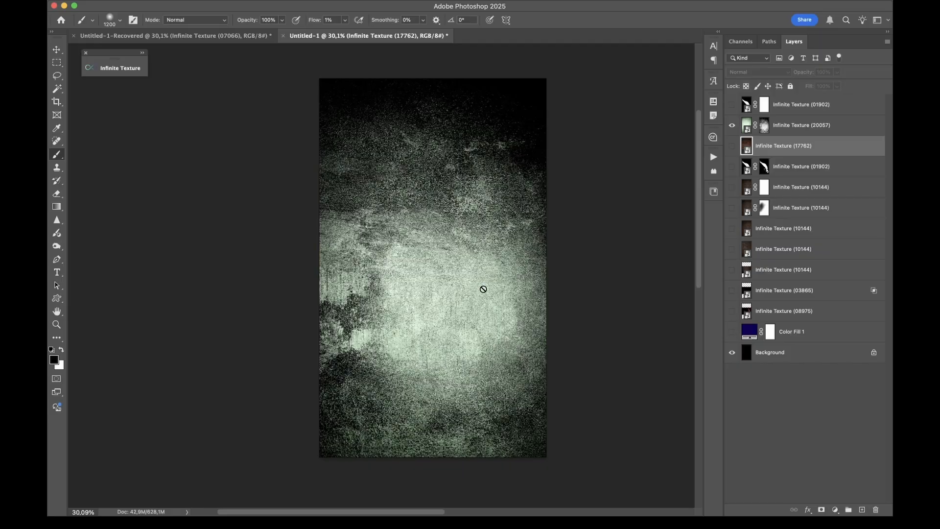
pyautogui.click(429, 227)
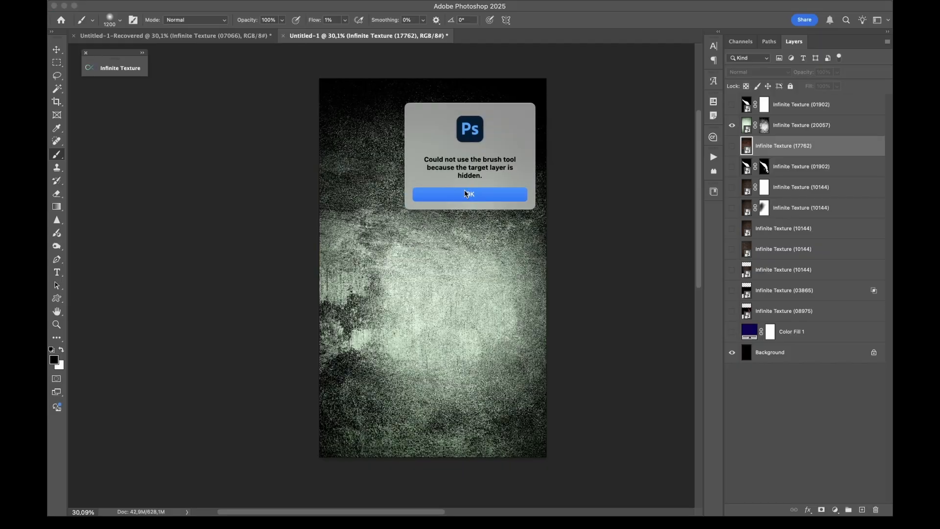
pyautogui.click(466, 194)
# Inspect the detail of the masked green grunge texture against the black background up close
pyautogui.press('z')
pyautogui.moveTo(437, 188); pyautogui.dragTo(482, 178)
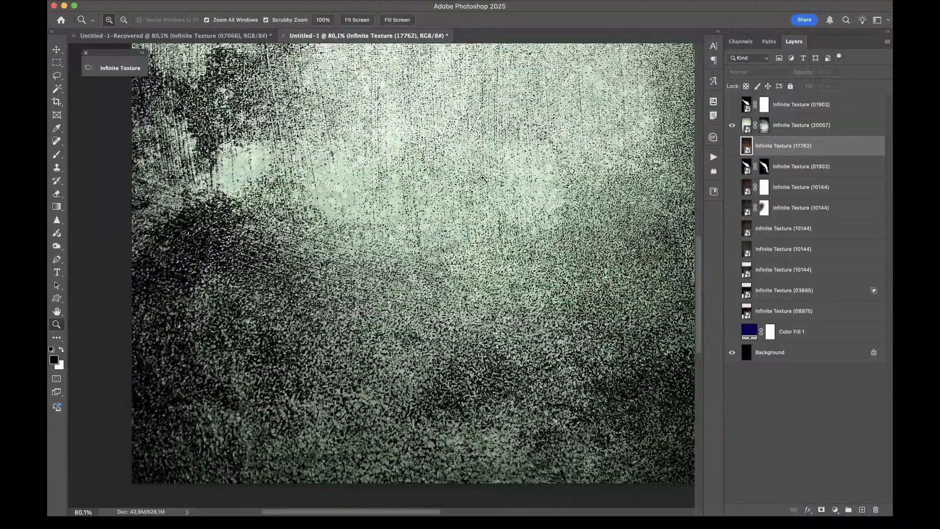
pyautogui.moveTo(529, 124); pyautogui.dragTo(491, 159)
pyautogui.scroll(5, 492, 159)
pyautogui.hscroll(2, 491, 159)
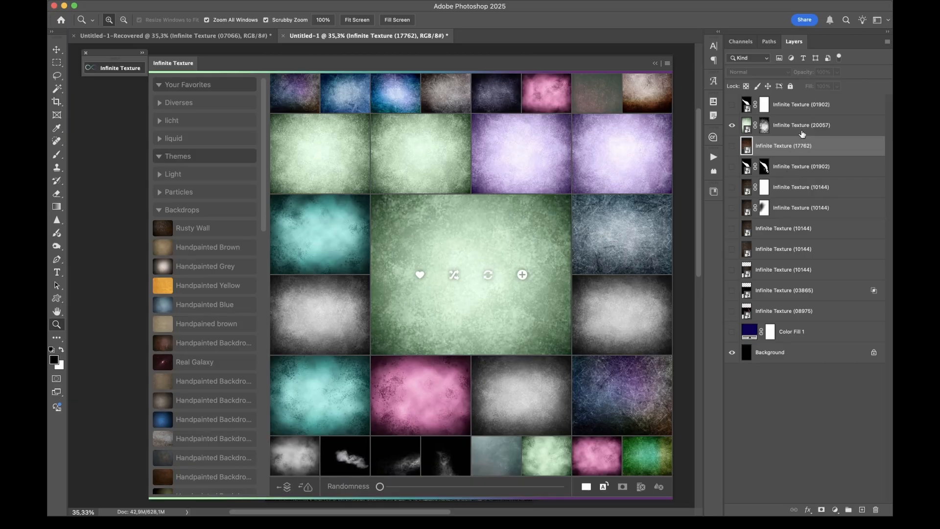
# Load the rusty wall layer's texture into the Infinite Texture browser, followed by the texture of the masked white splash layer
pyautogui.click(787, 231)
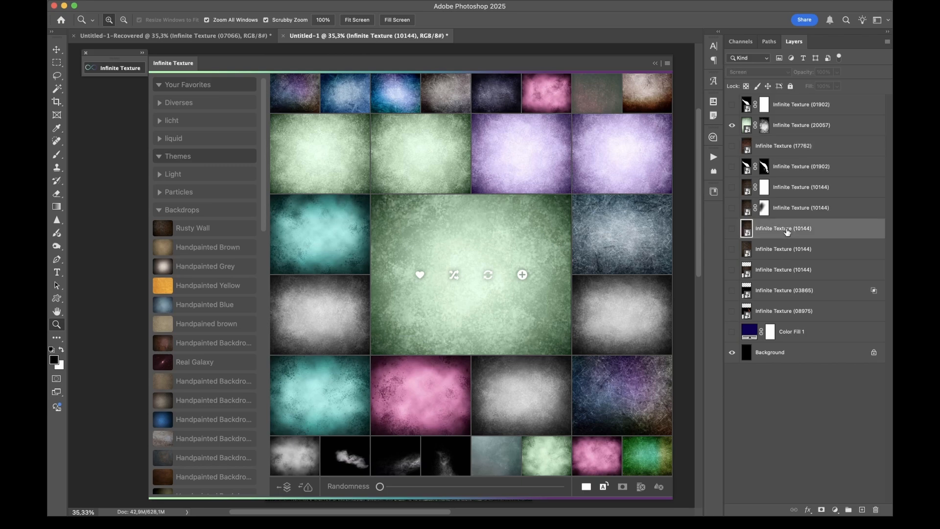
pyautogui.click(283, 486)
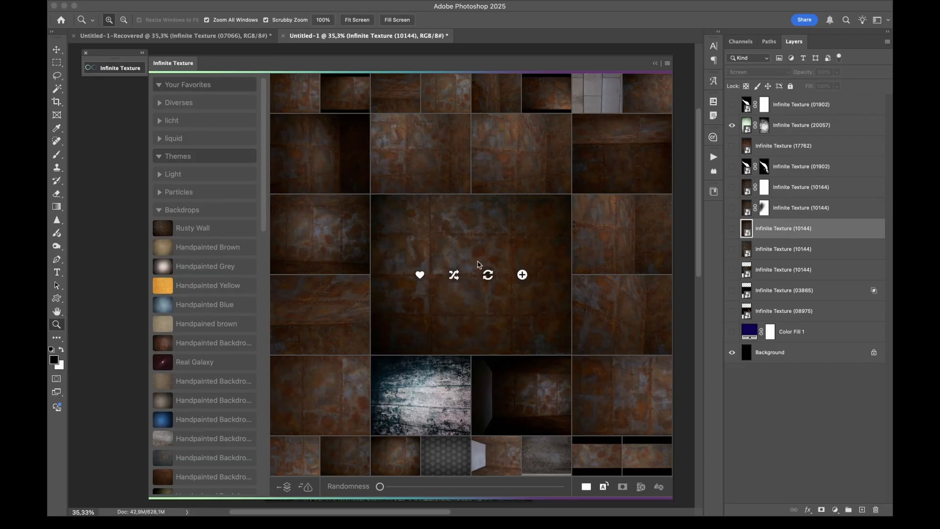
pyautogui.click(829, 167)
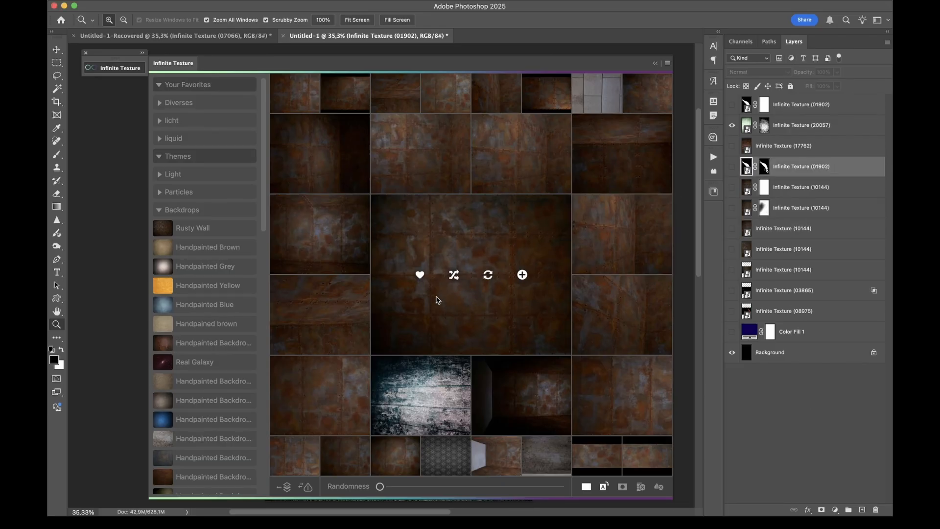
pyautogui.click(286, 487)
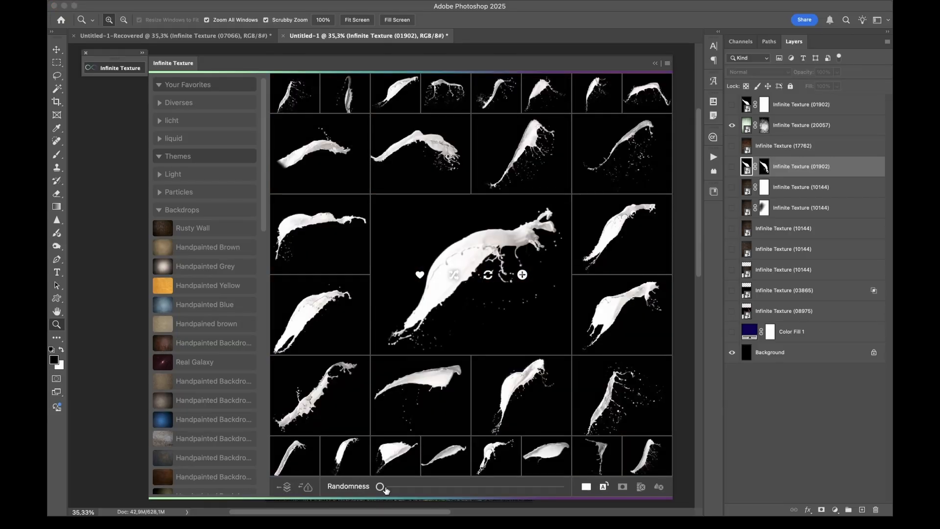
# Choose a different white splash variation and replace the masked splash layer's texture with it
pyautogui.click(623, 316)
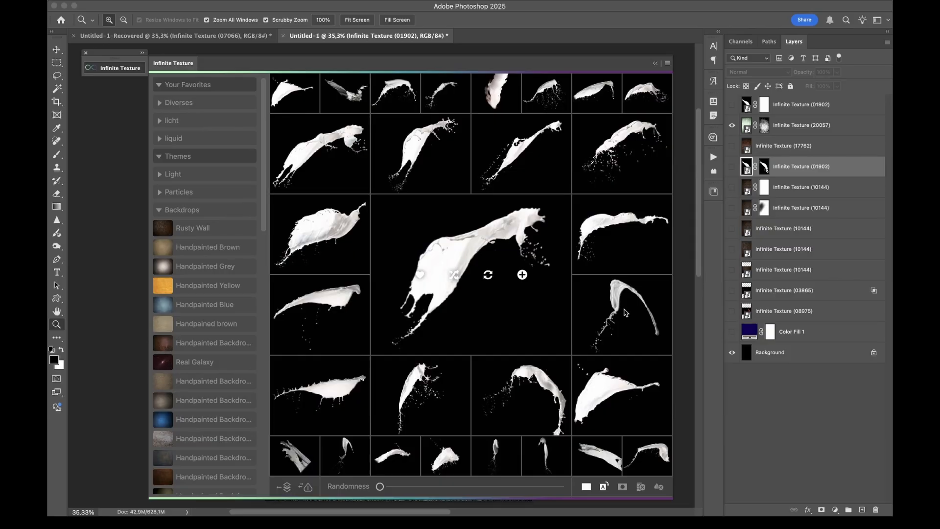
pyautogui.click(489, 275)
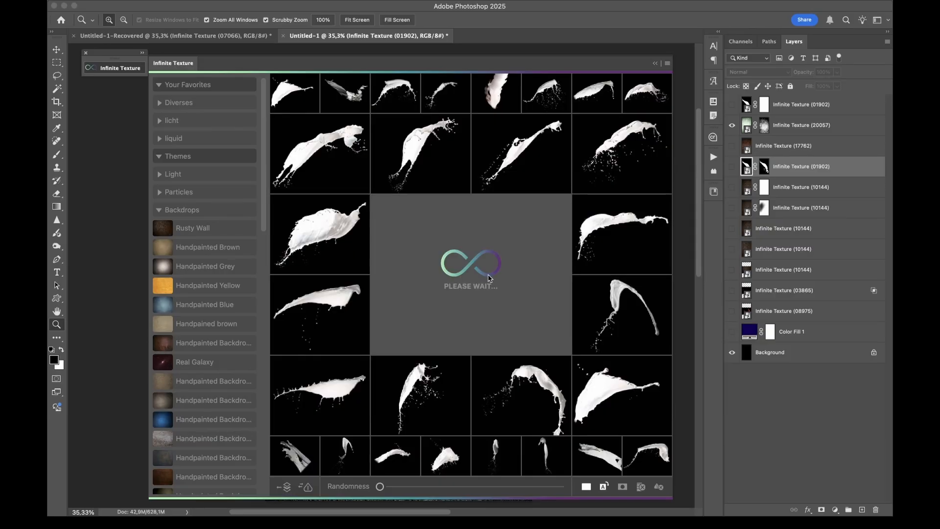
pyautogui.click(123, 68)
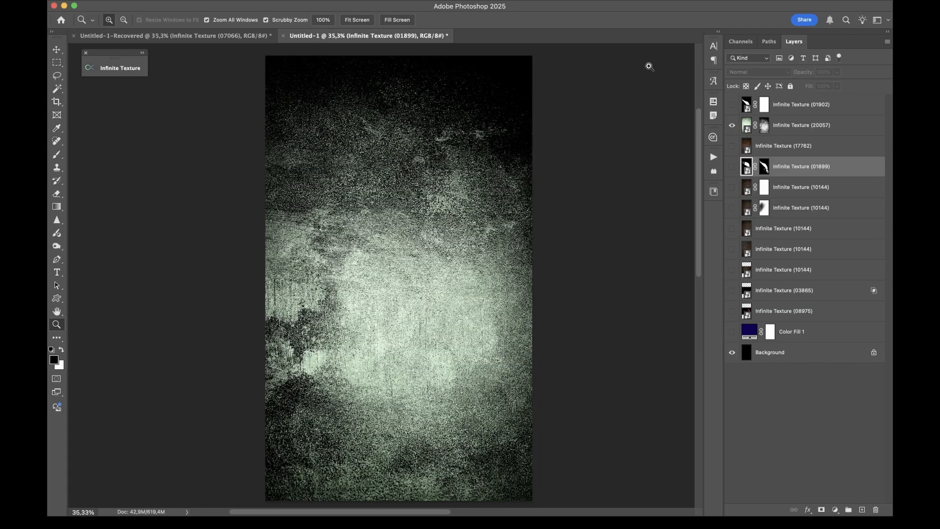
# Hide the green backdrop layer and collapse the Backdrops and Liquids theme categories in the texture browser
pyautogui.click(732, 125)
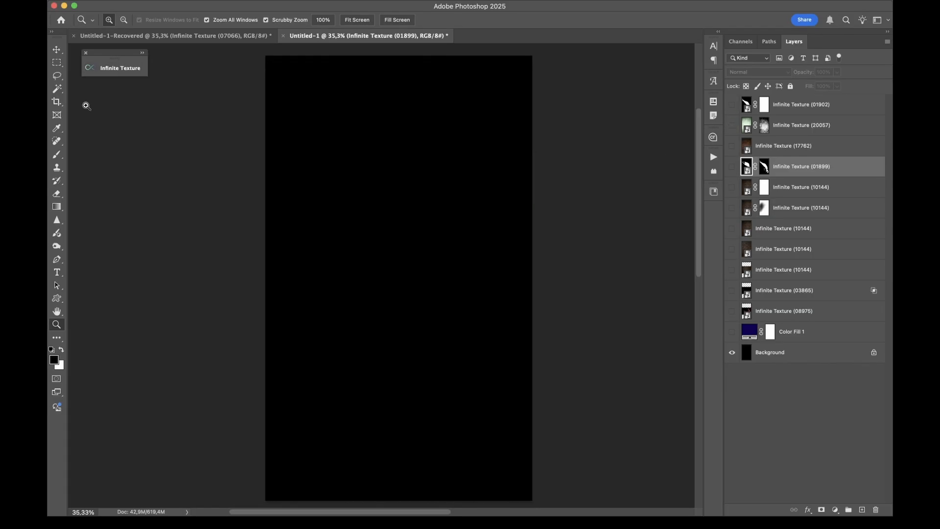
pyautogui.click(118, 68)
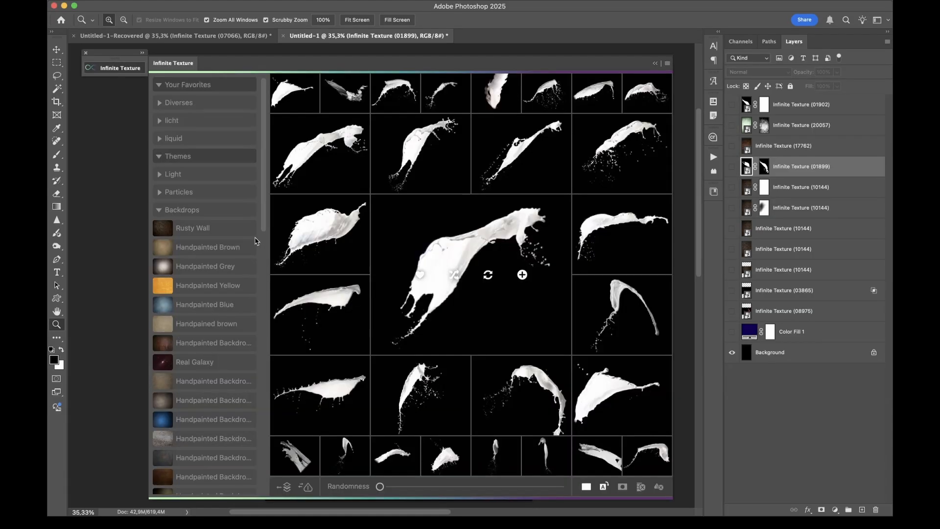
pyautogui.click(182, 210)
pyautogui.click(180, 249)
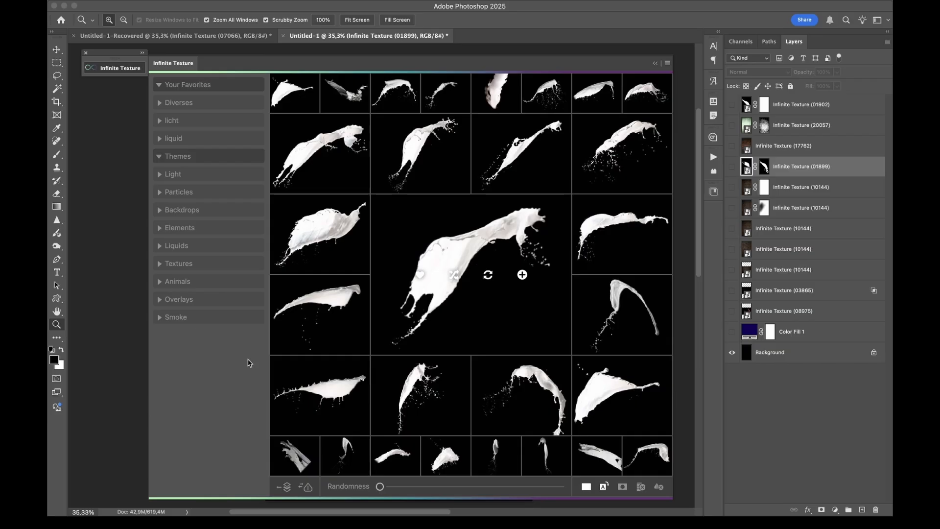
# Set Randomness to its maximum and repeatedly shuffle the texture suggestions around the orange lens flare
pyautogui.moveTo(487, 487); pyautogui.dragTo(586, 490)
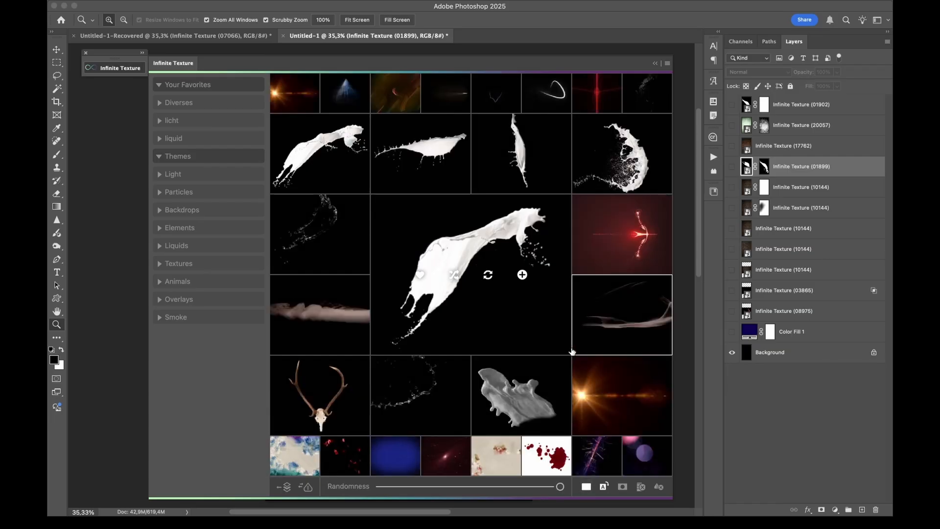
pyautogui.click(617, 382)
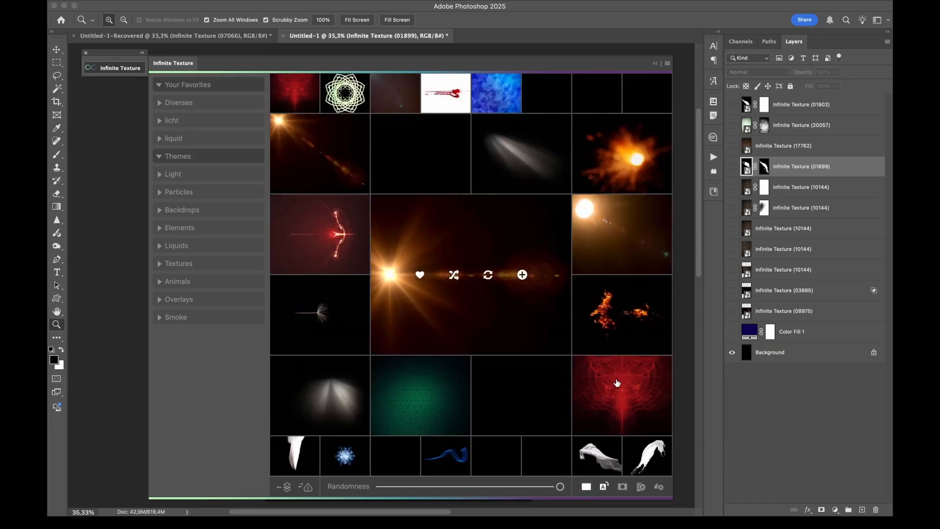
pyautogui.click(455, 275)
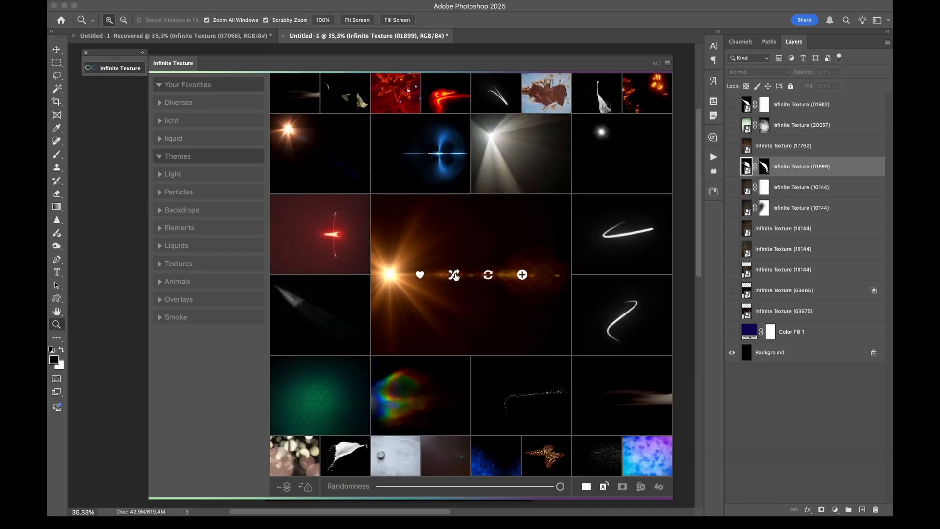
pyautogui.click(454, 276)
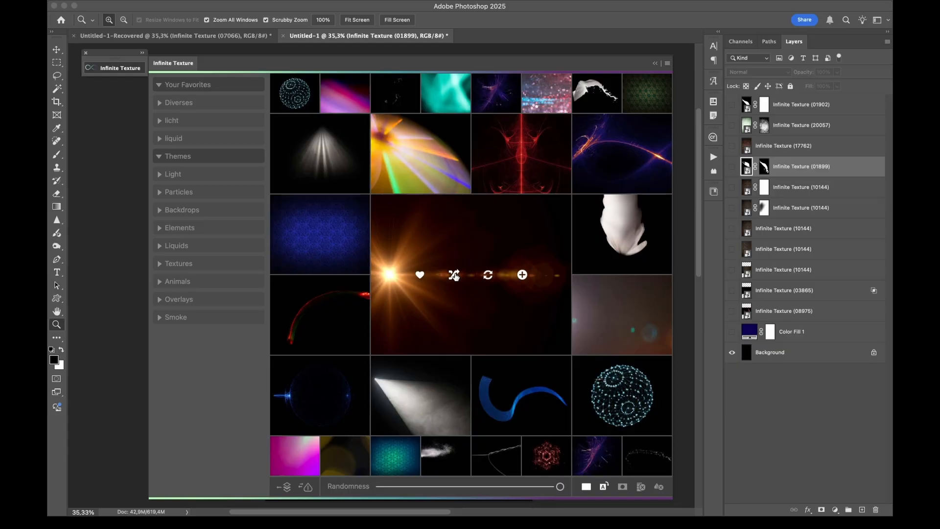
pyautogui.click(454, 276)
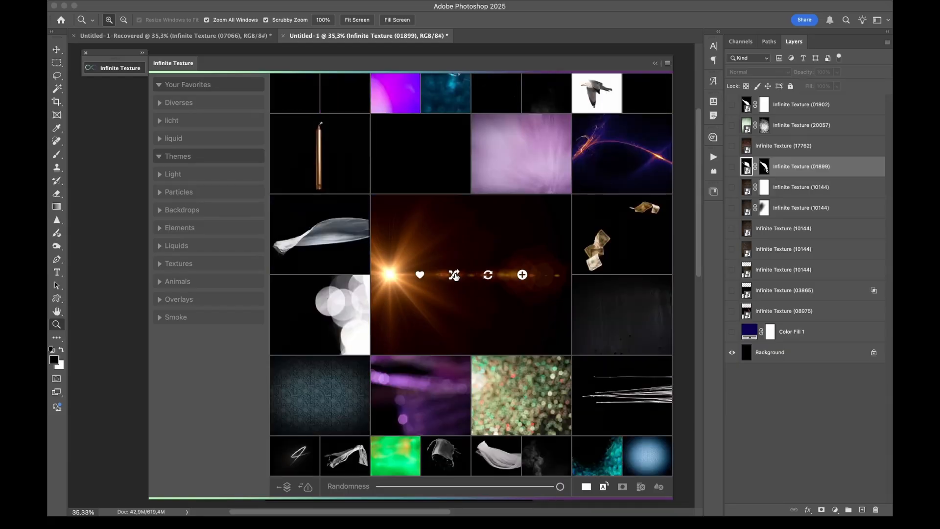
pyautogui.click(455, 276)
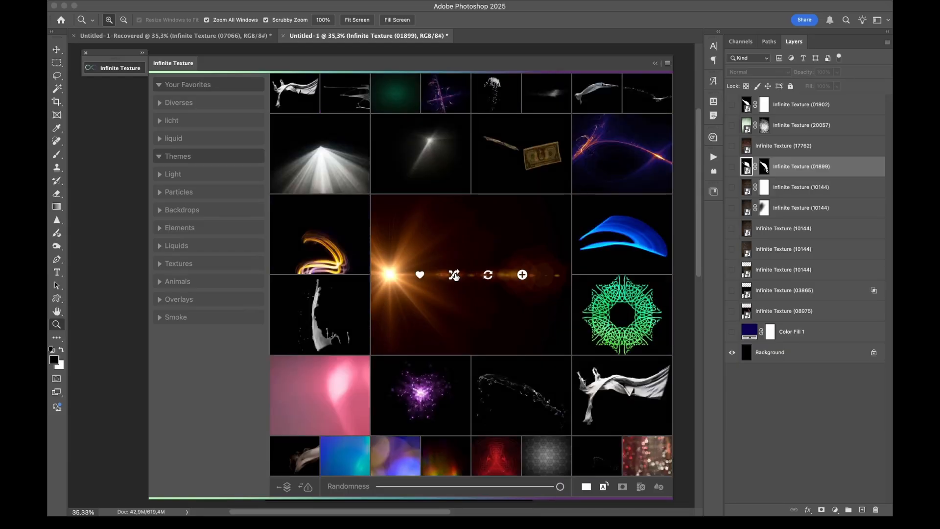
pyautogui.click(455, 276)
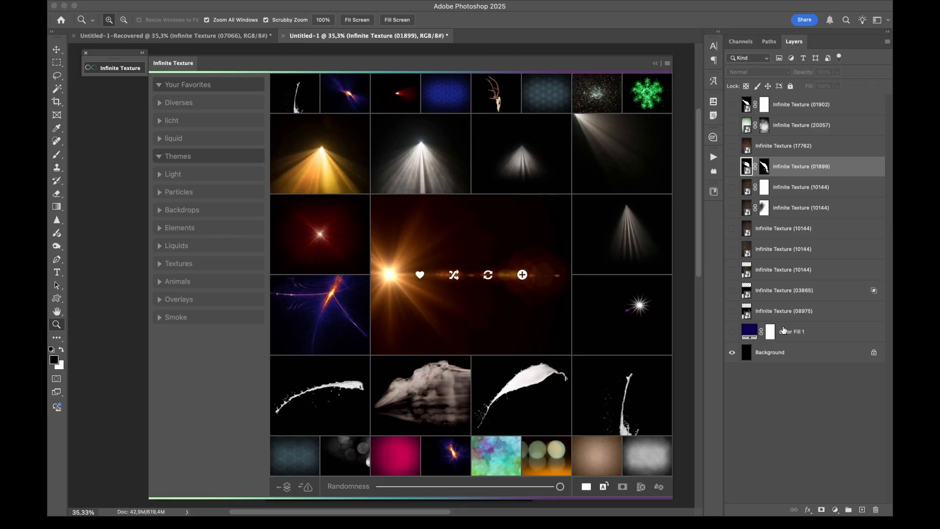
pyautogui.click(453, 276)
pyautogui.click(454, 275)
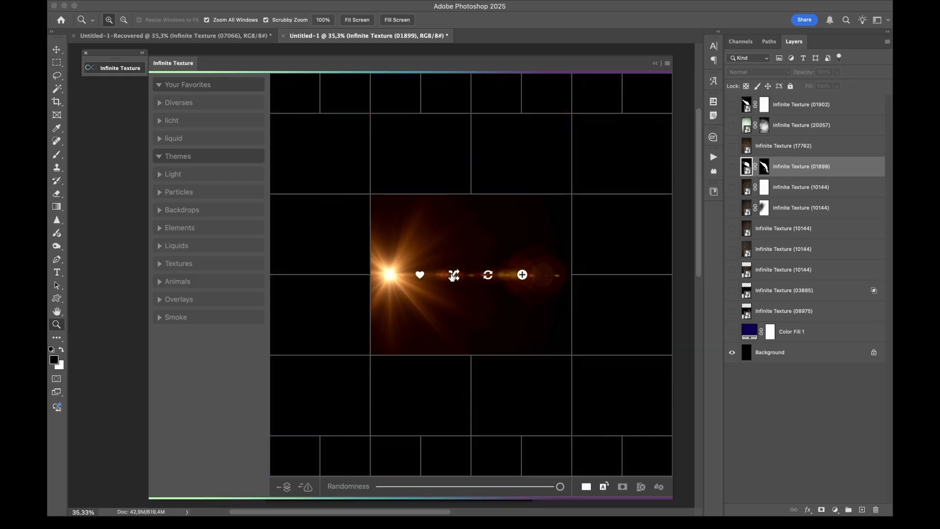